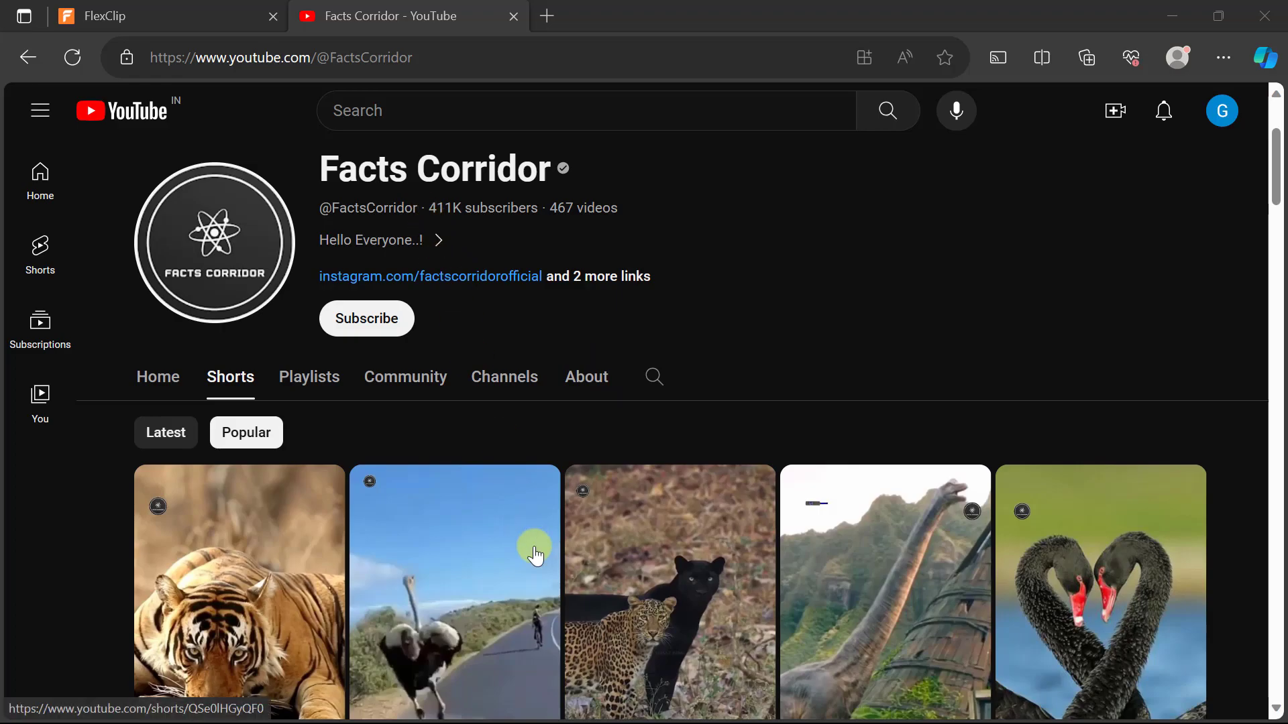
Look through the popular Shorts of the Facts Corridor channel on YouTube
{"action": "scroll", "coordinate": [534, 549], "scroll_direction": "down", "scroll_amount": 3}
{"action": "scroll", "coordinate": [535, 555], "scroll_direction": "down", "scroll_amount": 6}
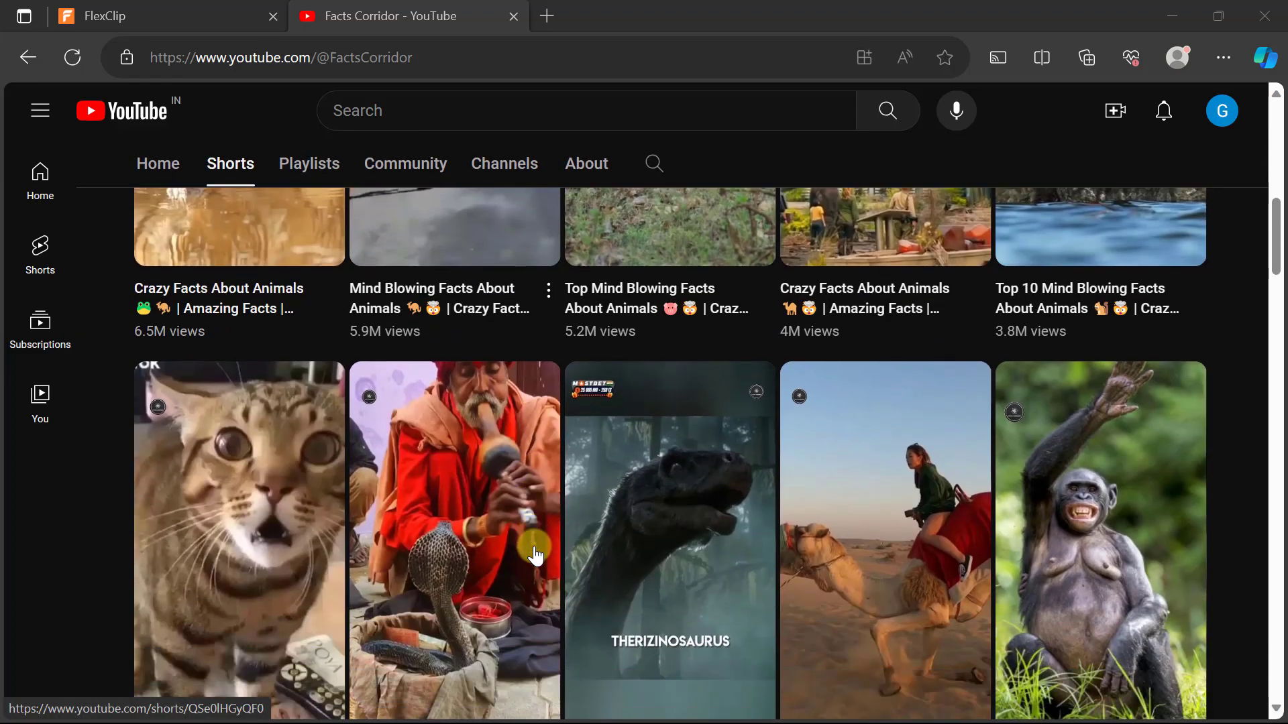
{"action": "scroll", "coordinate": [535, 555], "scroll_direction": "down", "scroll_amount": 2}
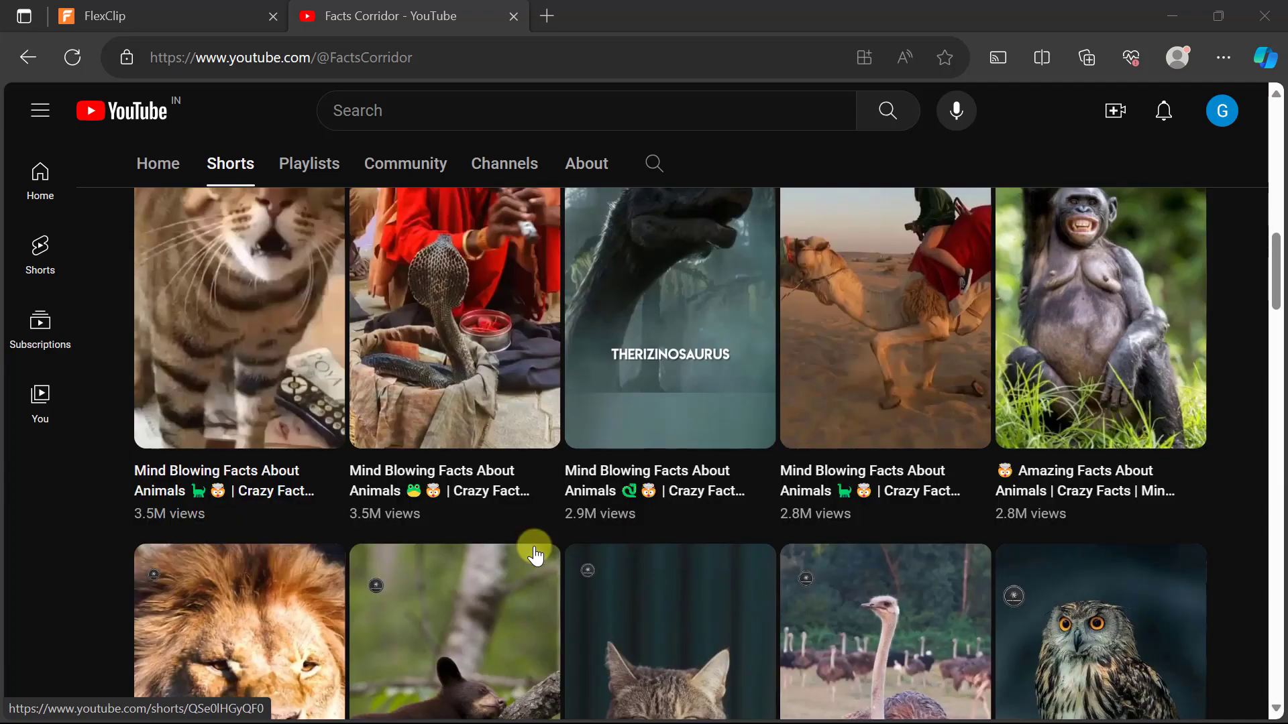
{"action": "scroll", "coordinate": [535, 555], "scroll_direction": "down", "scroll_amount": 4}
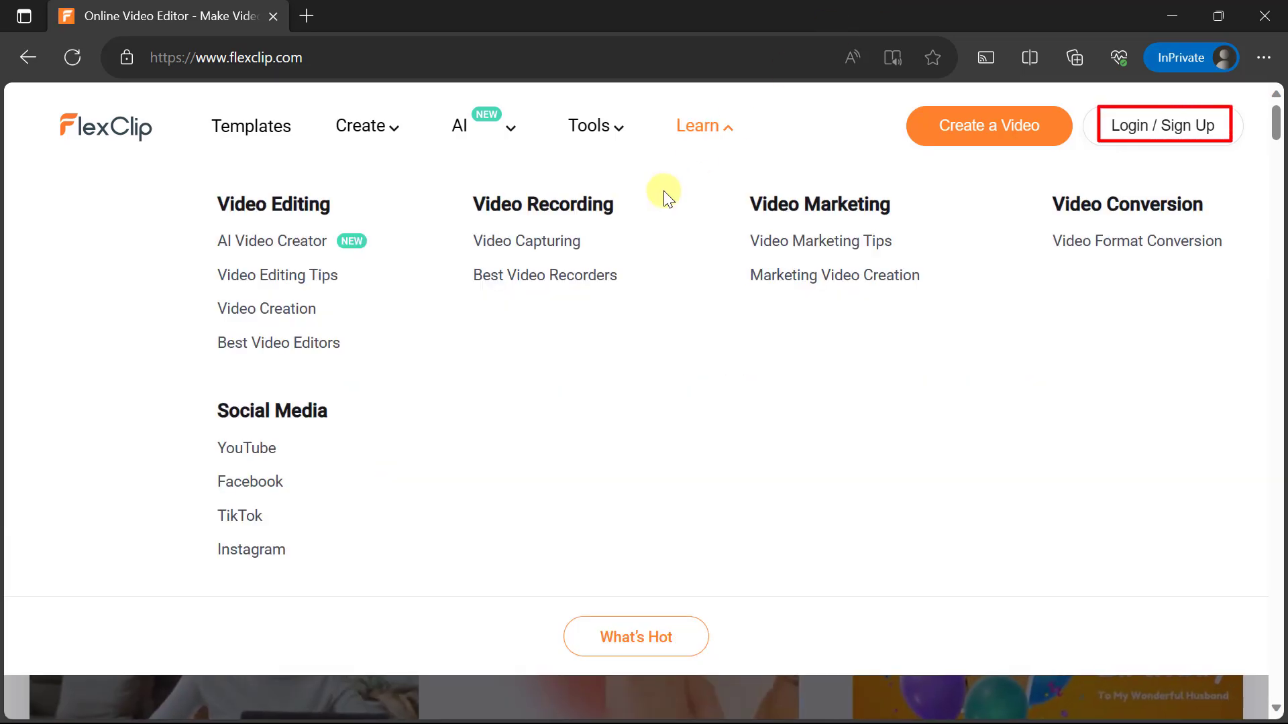
Sign in to FlexClip with a Google account and start creating a new video
{"action": "scroll", "coordinate": [324, 674], "scroll_direction": "down", "scroll_amount": 5}
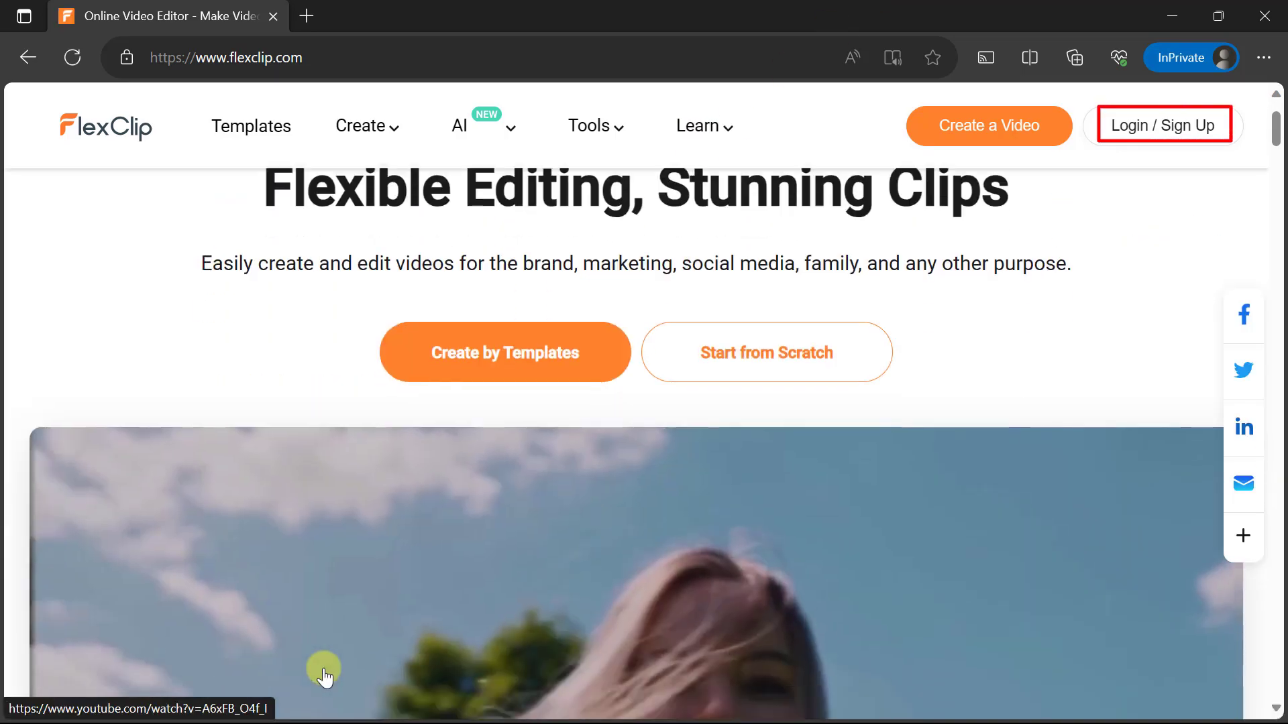
{"action": "scroll", "coordinate": [324, 674], "scroll_direction": "up", "scroll_amount": 2}
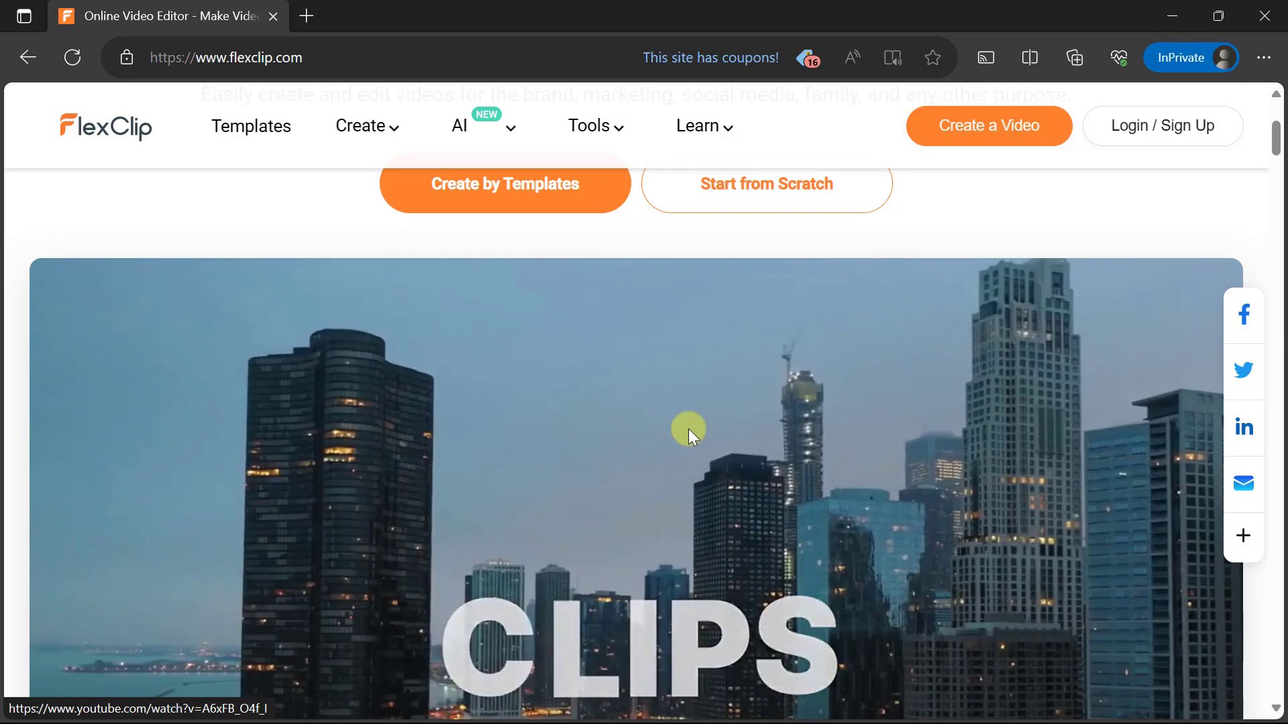
{"action": "left_click", "coordinate": [1162, 127]}
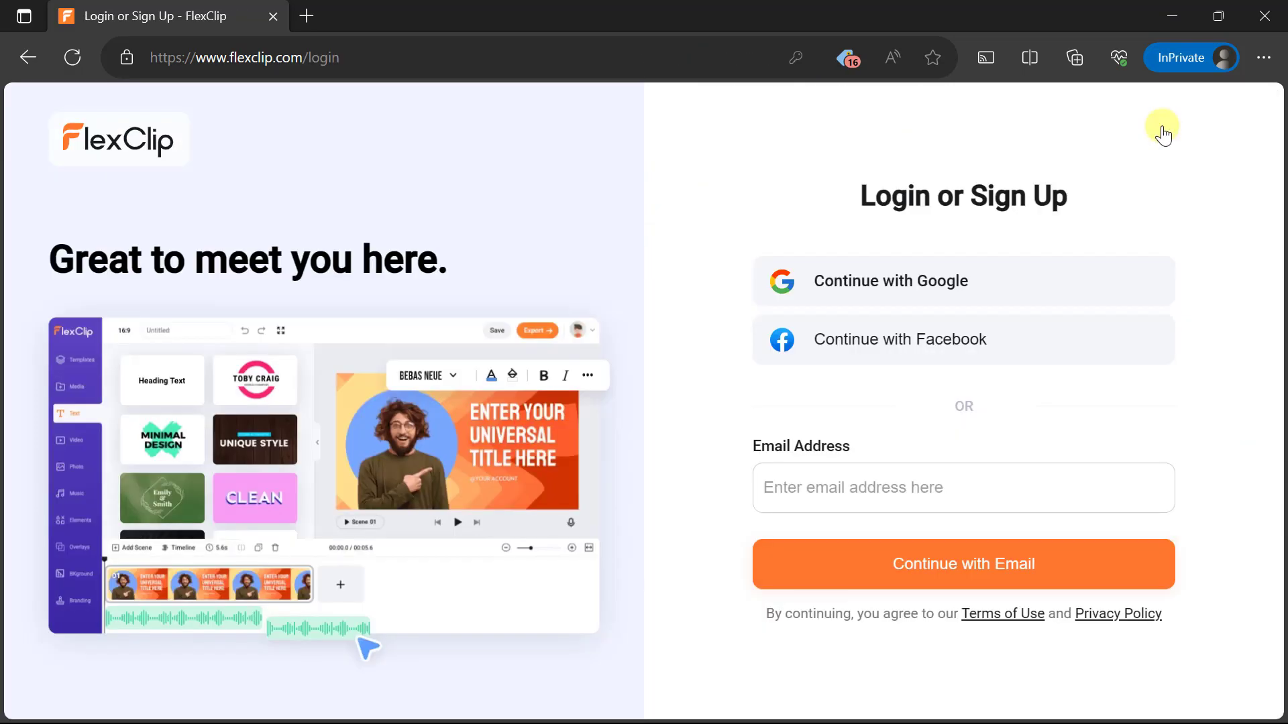
{"action": "left_click", "coordinate": [857, 283]}
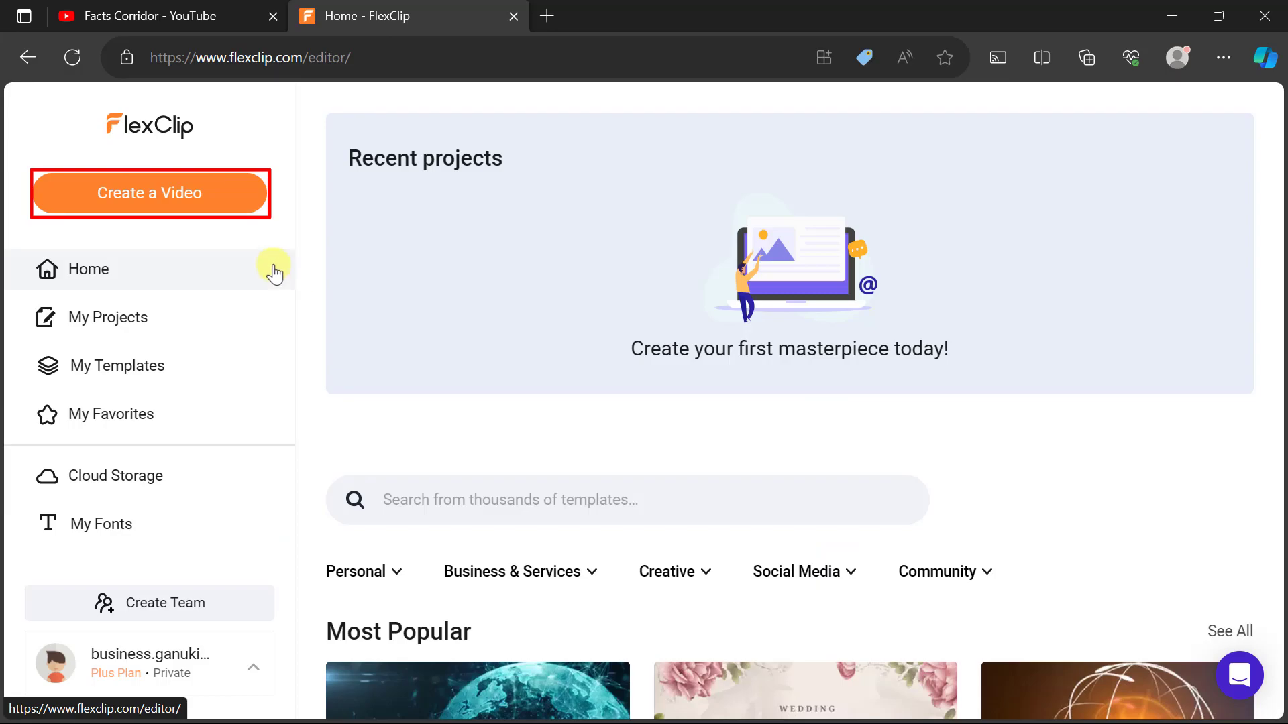
{"action": "left_click", "coordinate": [185, 203]}
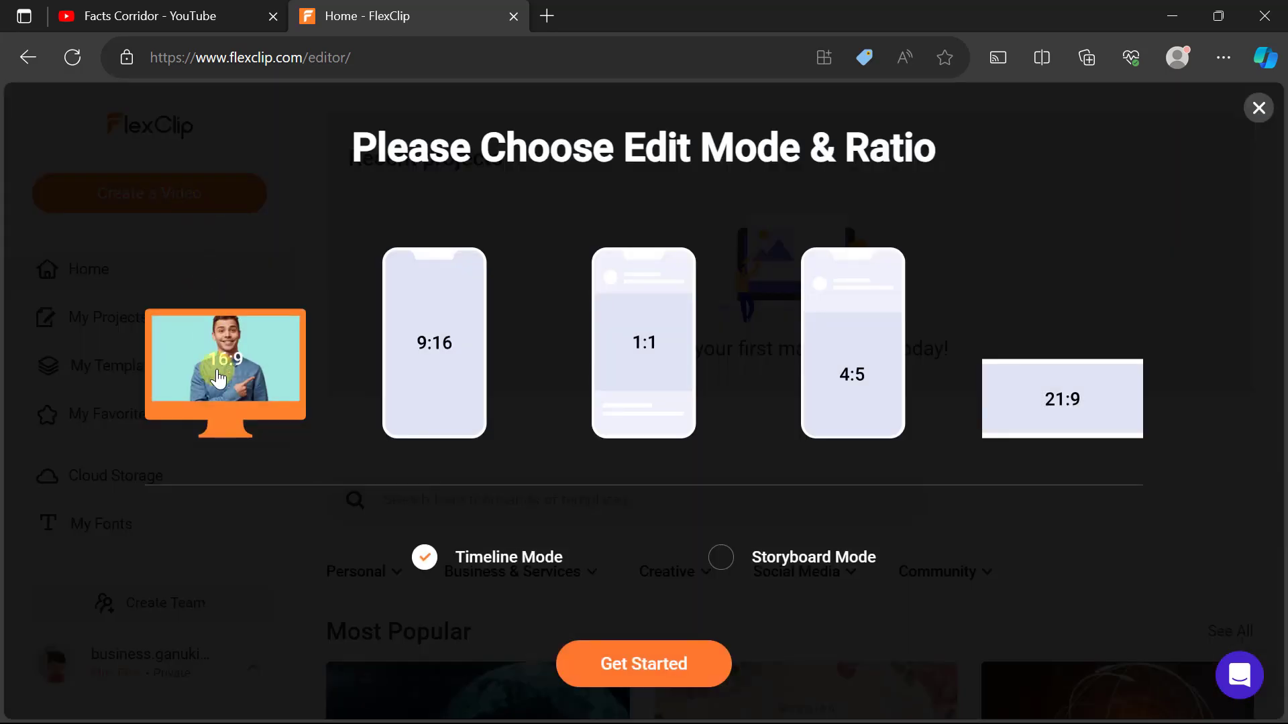
Try the 9:16, 1:1, 4:5 and 21:9 ratios for the new video
{"action": "left_click", "coordinate": [437, 387]}
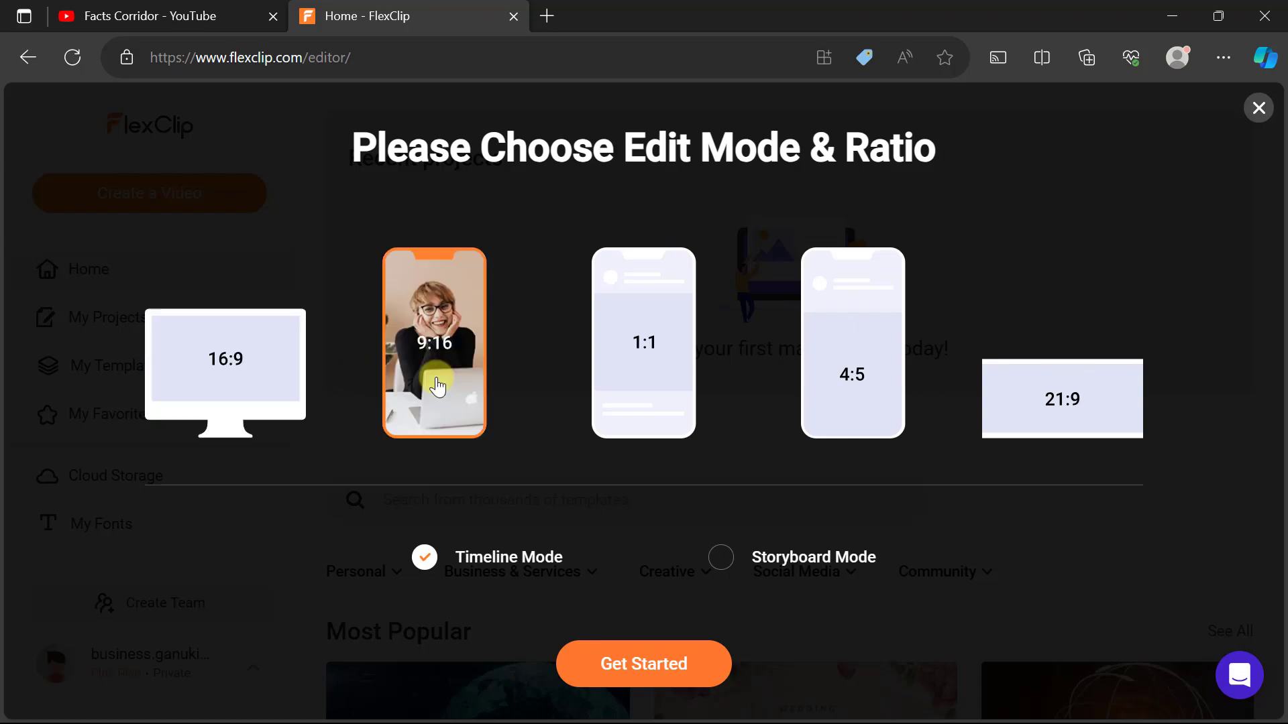
{"action": "left_click", "coordinate": [634, 367]}
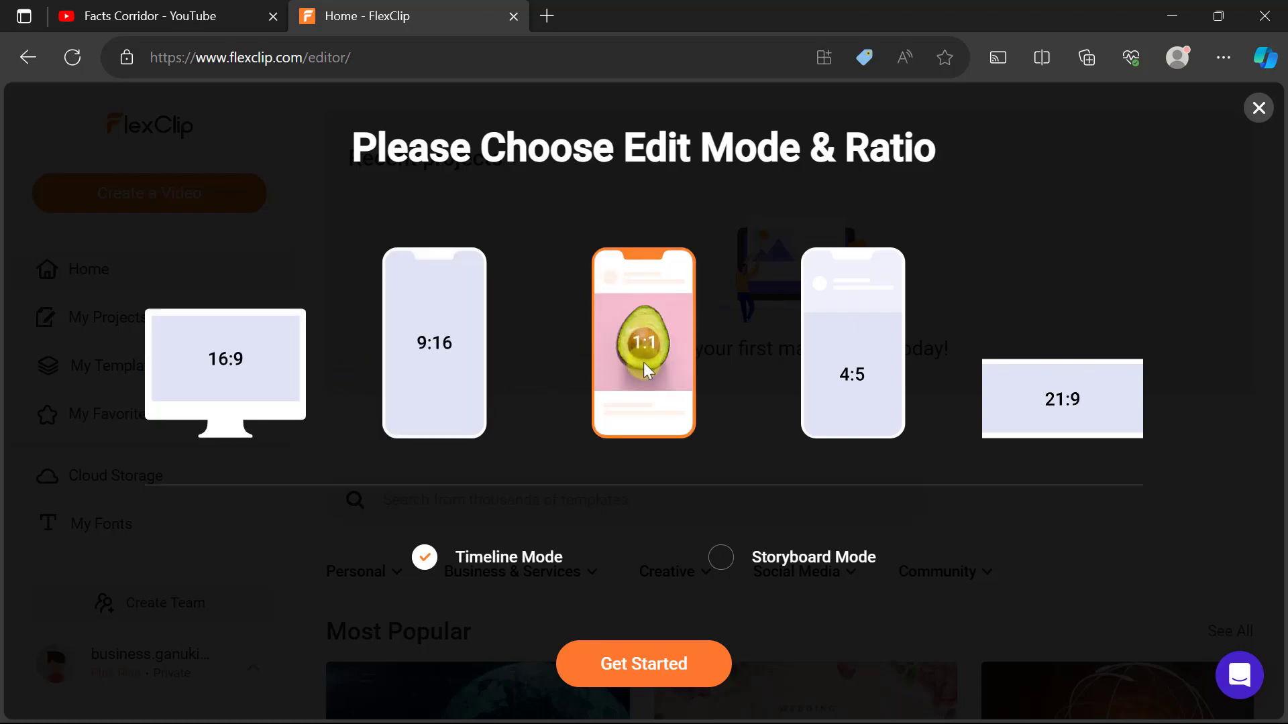
{"action": "left_click", "coordinate": [858, 381]}
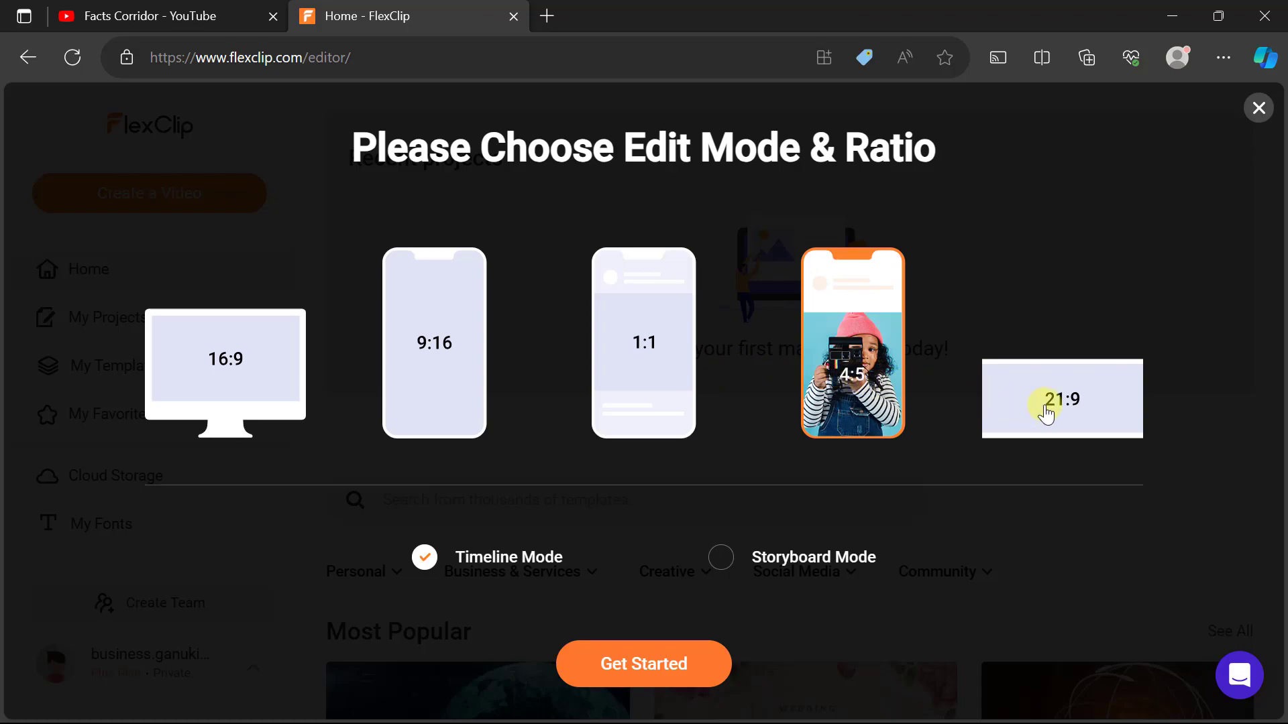
{"action": "left_click", "coordinate": [1044, 401]}
Create the project with the 16:9 ratio in Timeline Mode and dismiss the media import
{"action": "left_click", "coordinate": [256, 392]}
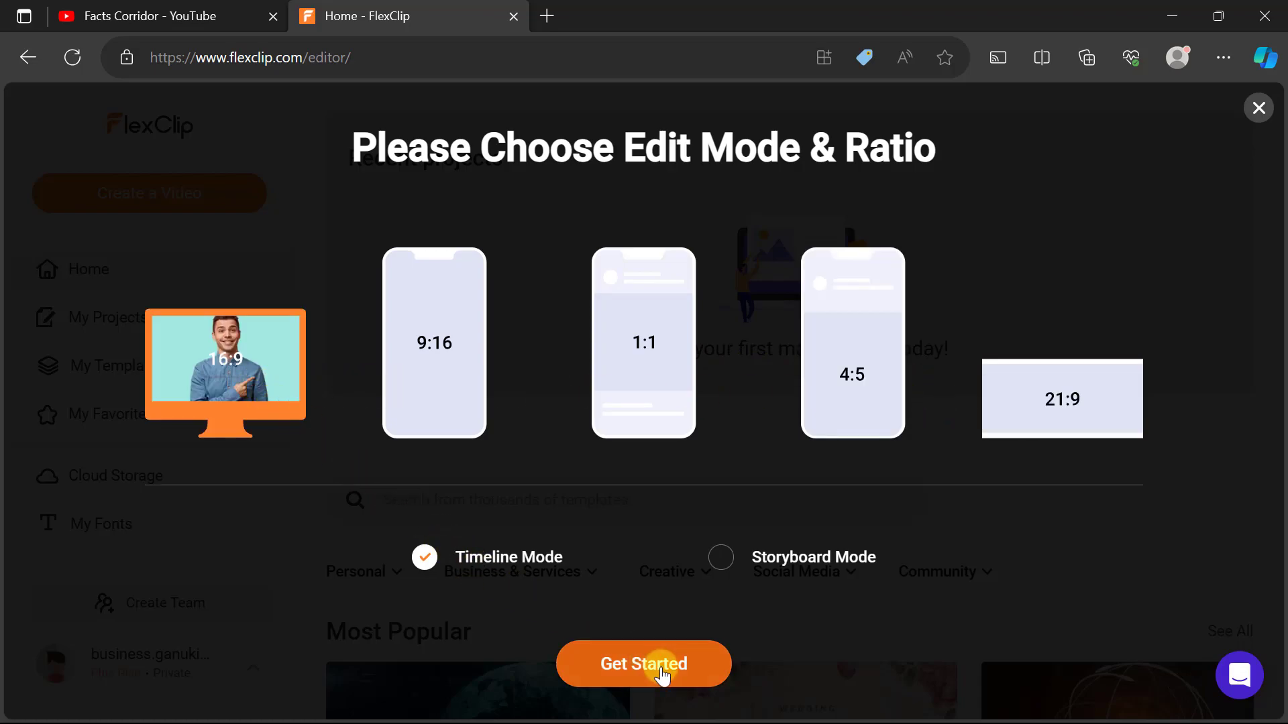
{"action": "left_click", "coordinate": [663, 676]}
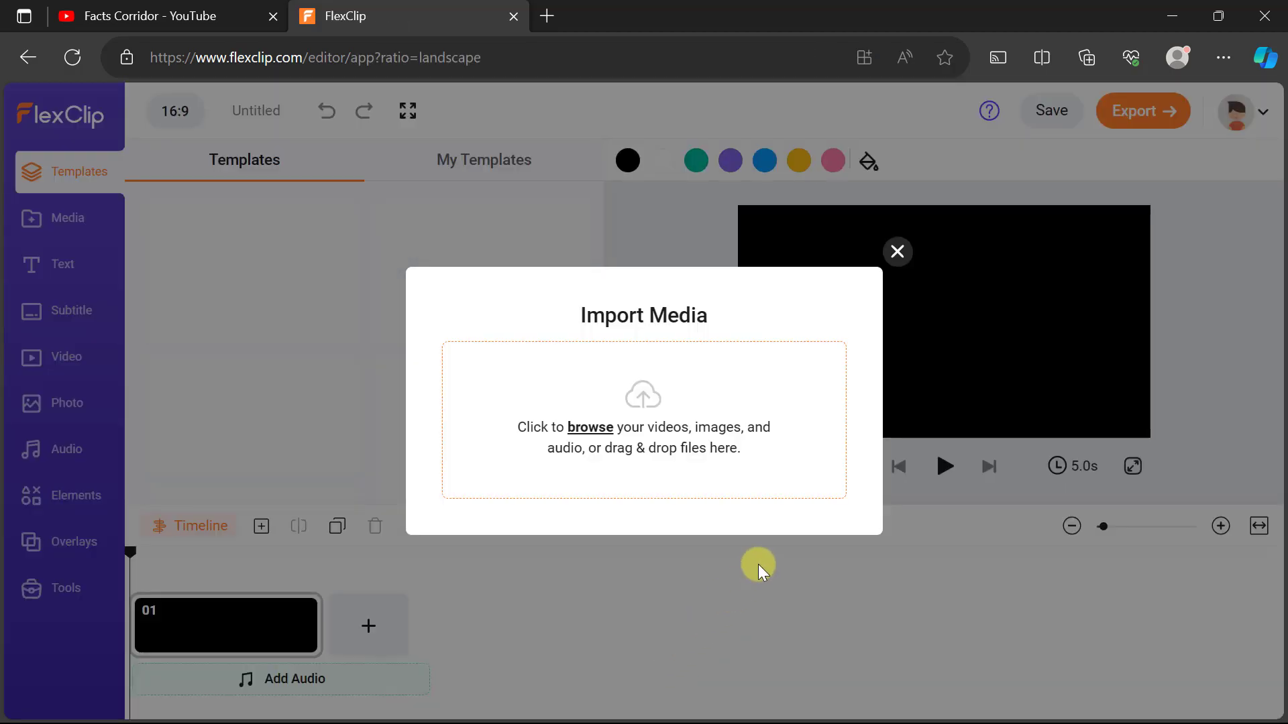
{"action": "left_click", "coordinate": [897, 255]}
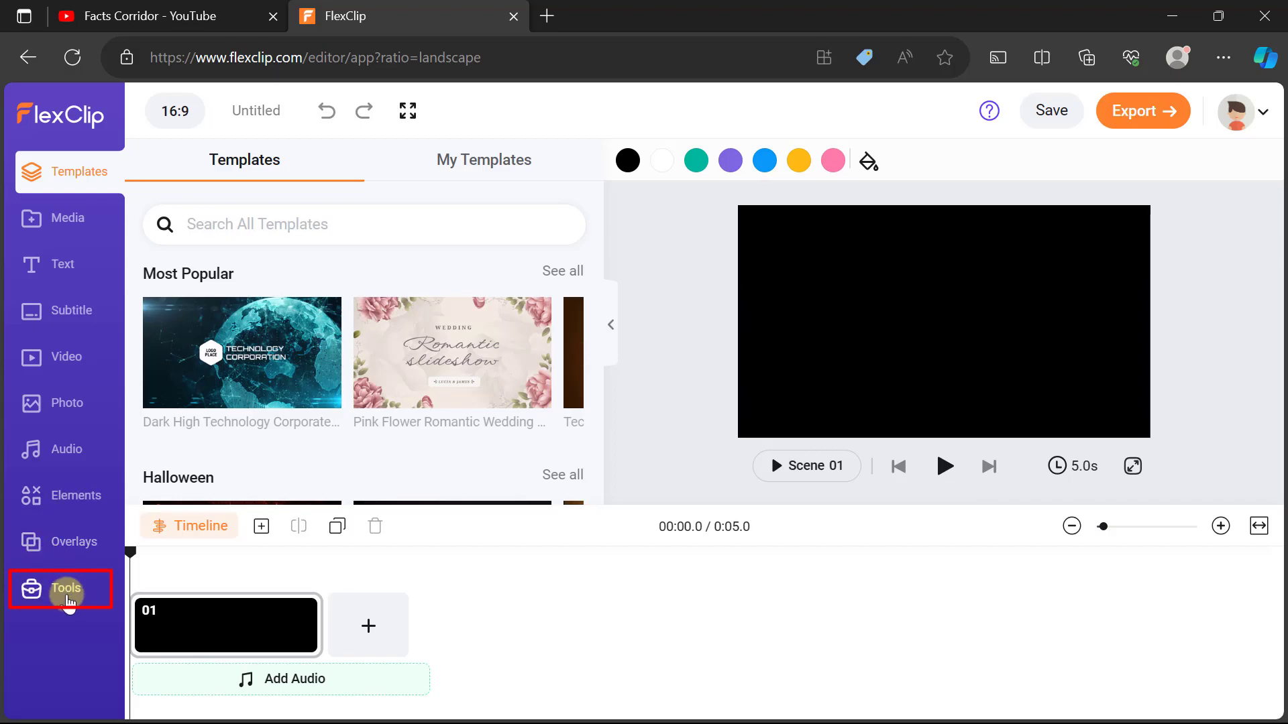
Open the AI Video Script tool in the editor
{"action": "left_click", "coordinate": [64, 591]}
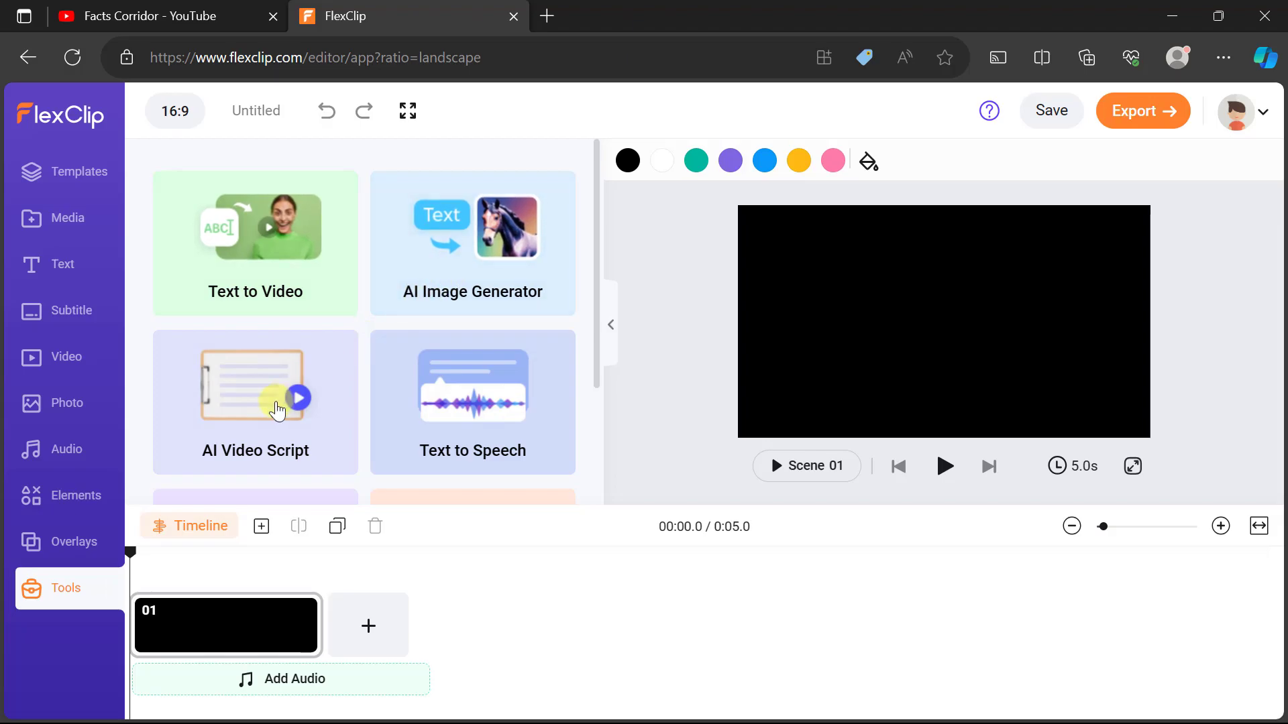
{"action": "scroll", "coordinate": [277, 410], "scroll_direction": "down", "scroll_amount": 2}
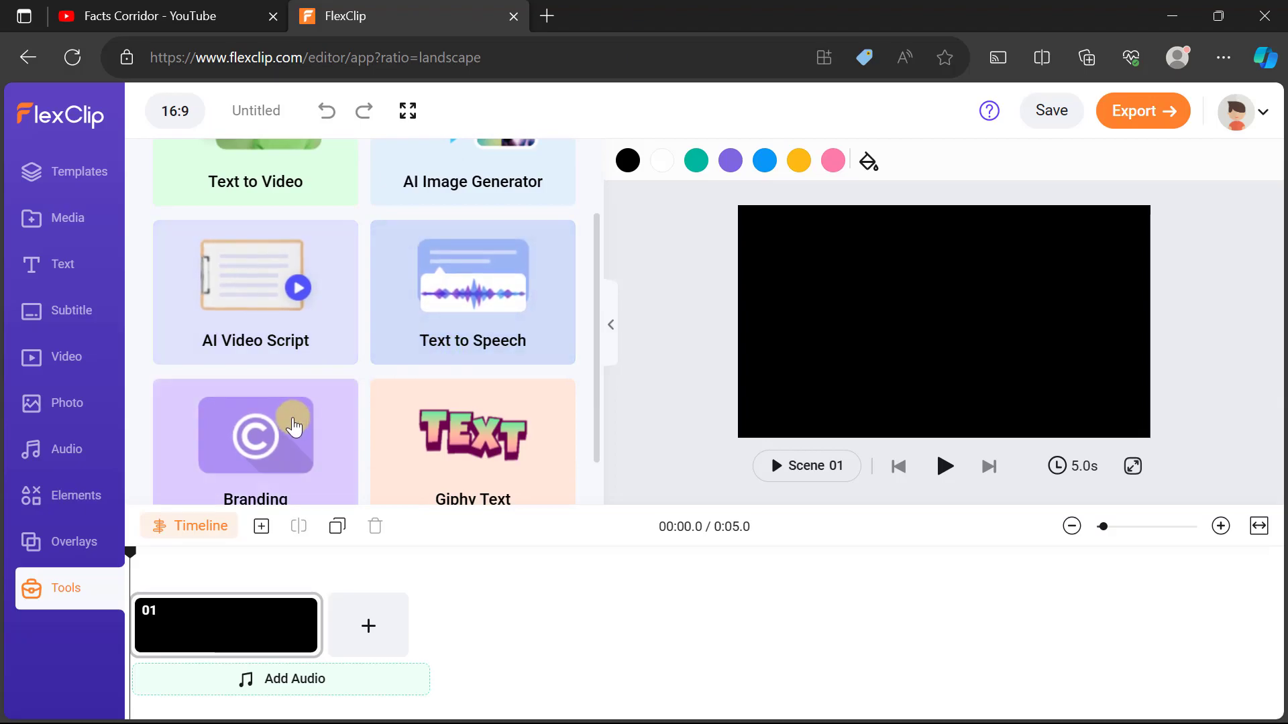
{"action": "scroll", "coordinate": [290, 419], "scroll_direction": "down", "scroll_amount": 1}
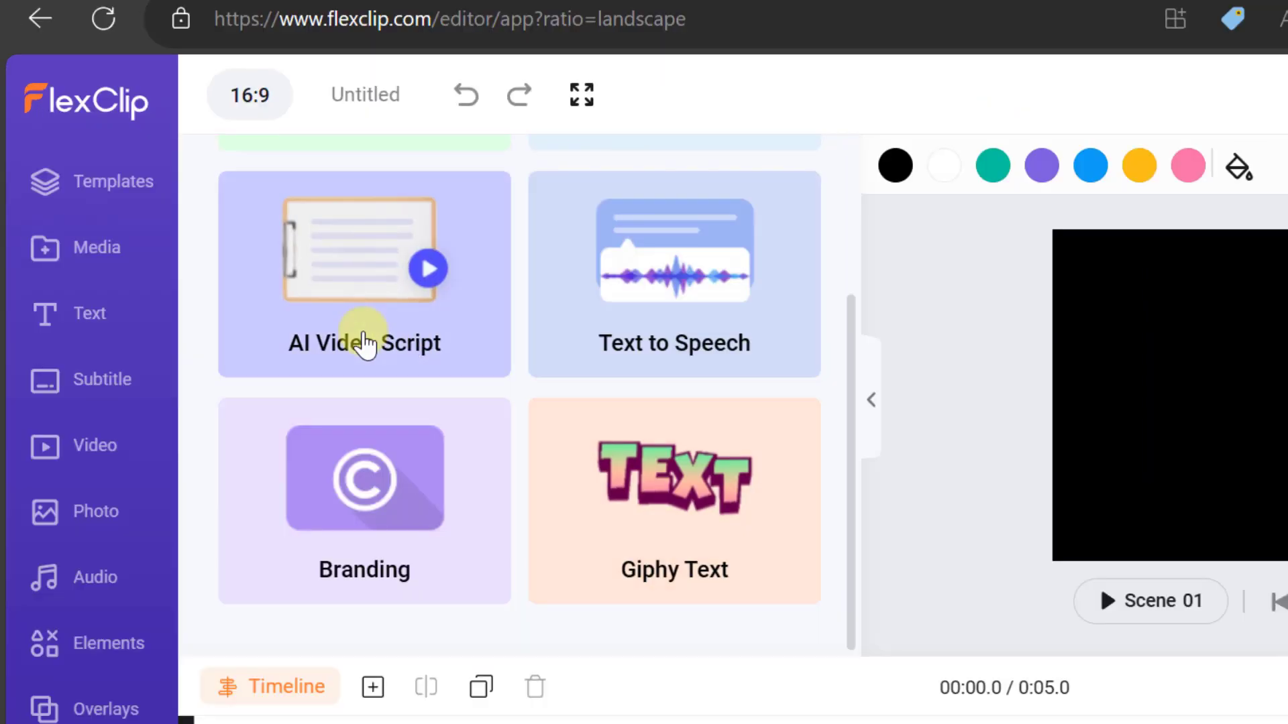
{"action": "left_click", "coordinate": [255, 282]}
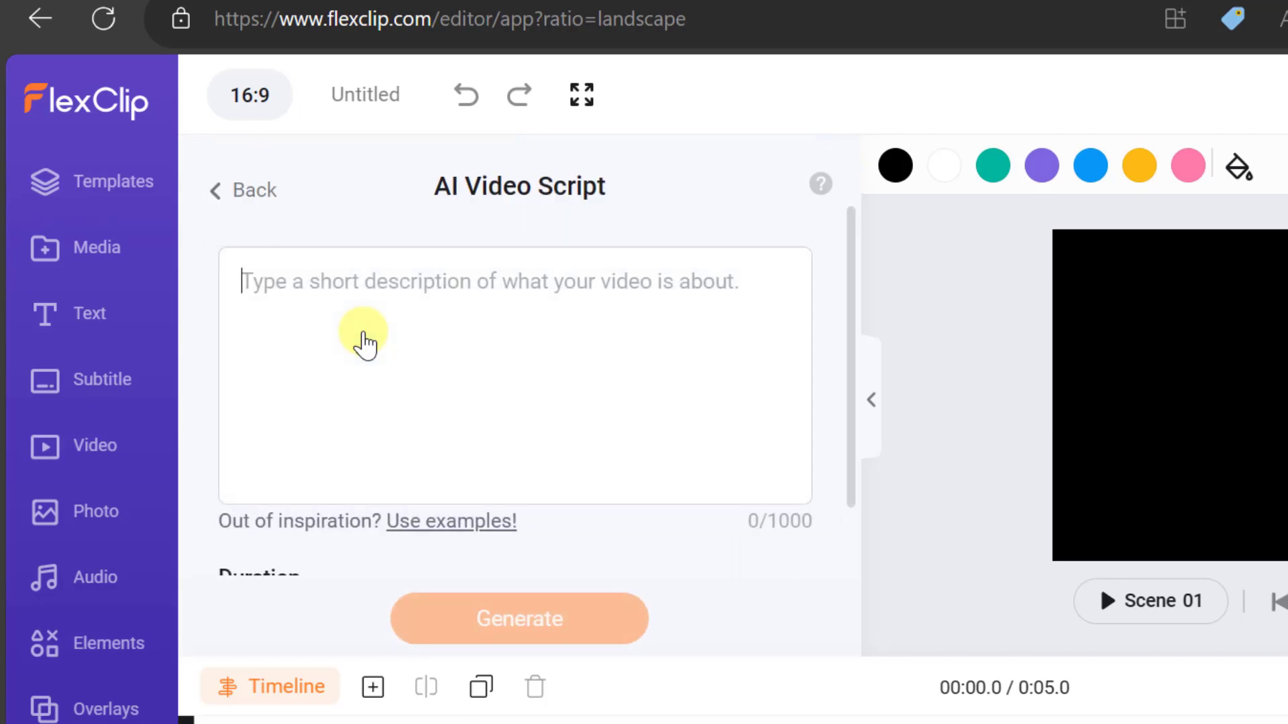
Generate an AI video script from the prompt "I want to create a fact video on animals, write a 5 interesting facts about a animals"
{"action": "left_click", "coordinate": [364, 345]}
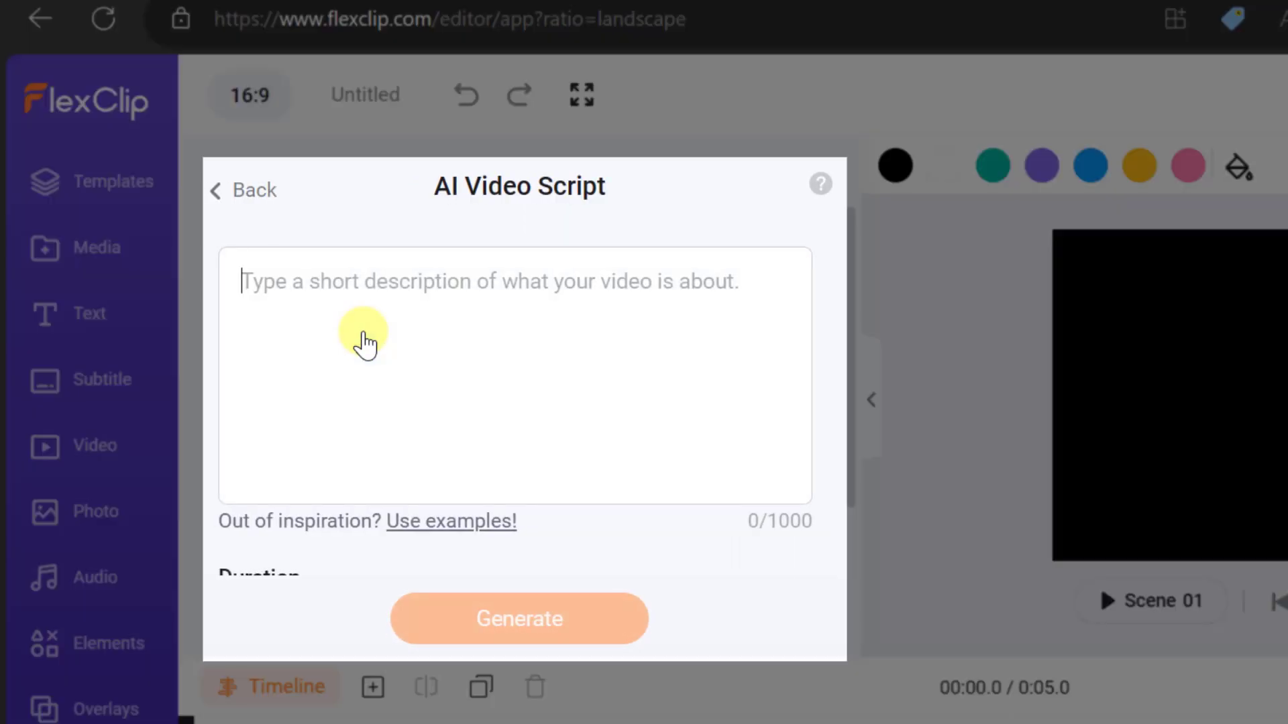
{"action": "type", "text": "I want to create a fac"}
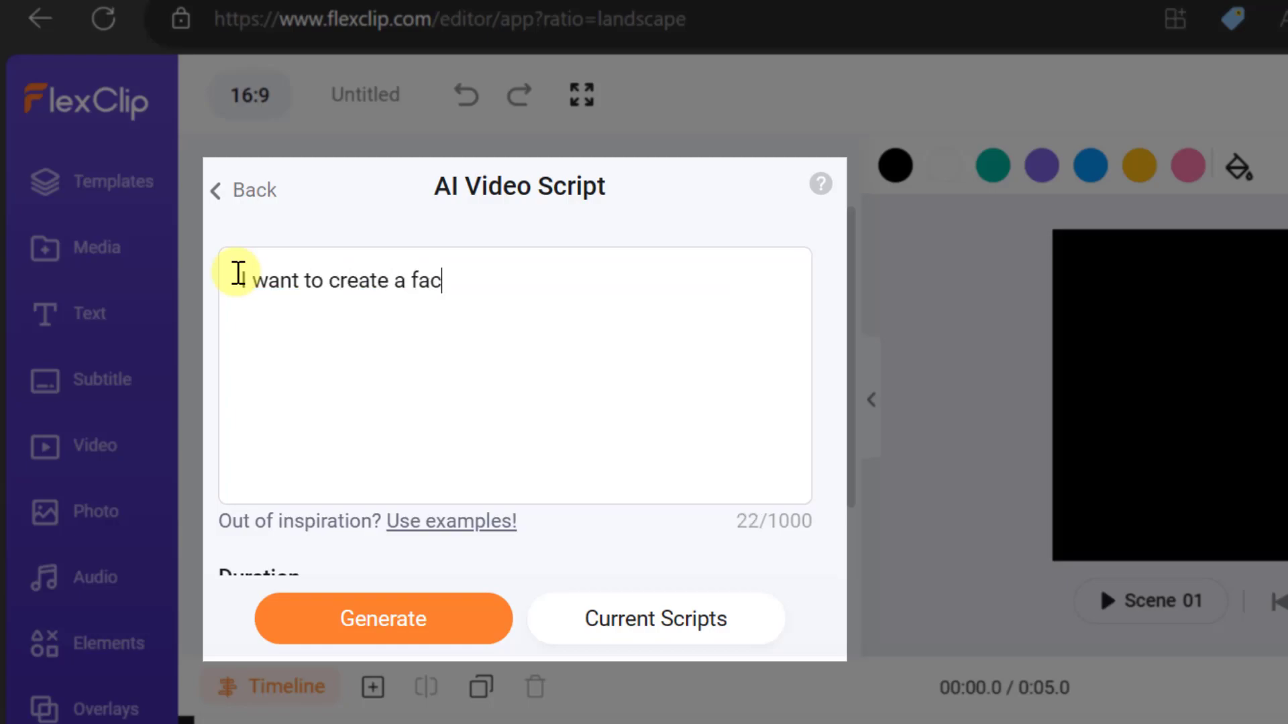
{"action": "type", "text": "t video on animals, write a 5 interesting facts about a animals"}
{"action": "left_click", "coordinate": [456, 604]}
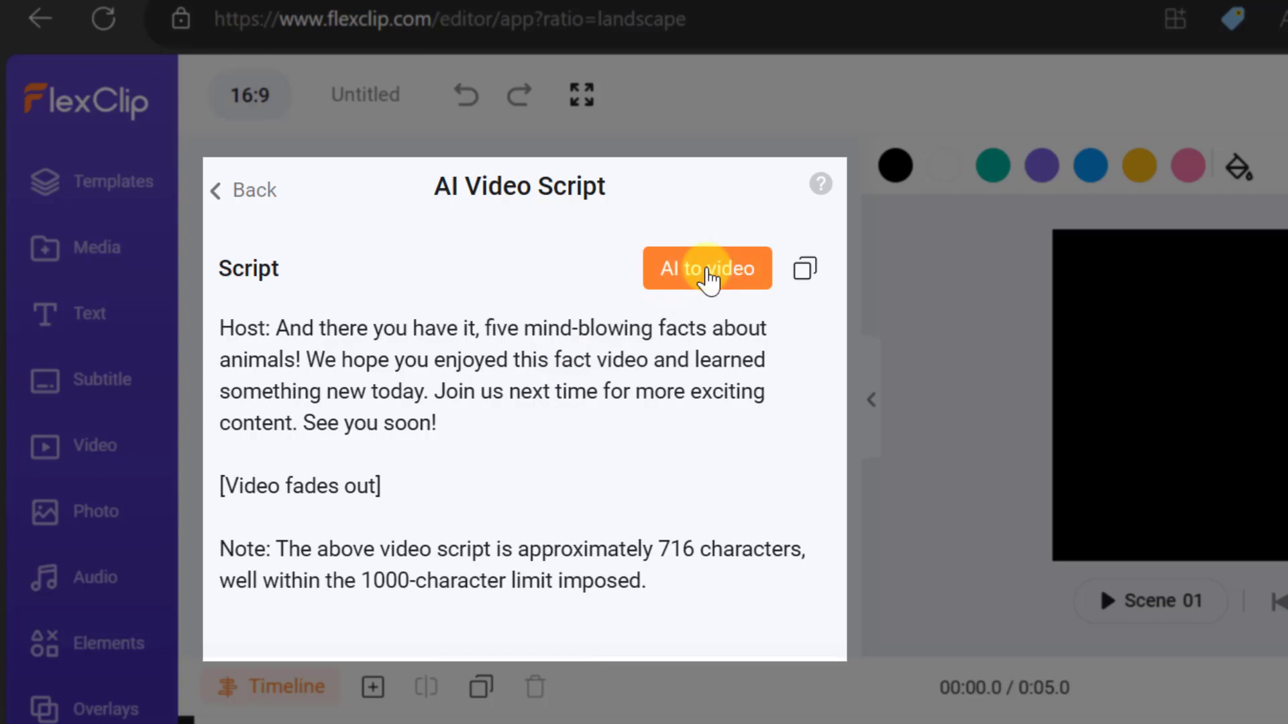
Send the generated script to Text to Video and generate the animal facts video from it
{"action": "left_click", "coordinate": [707, 275]}
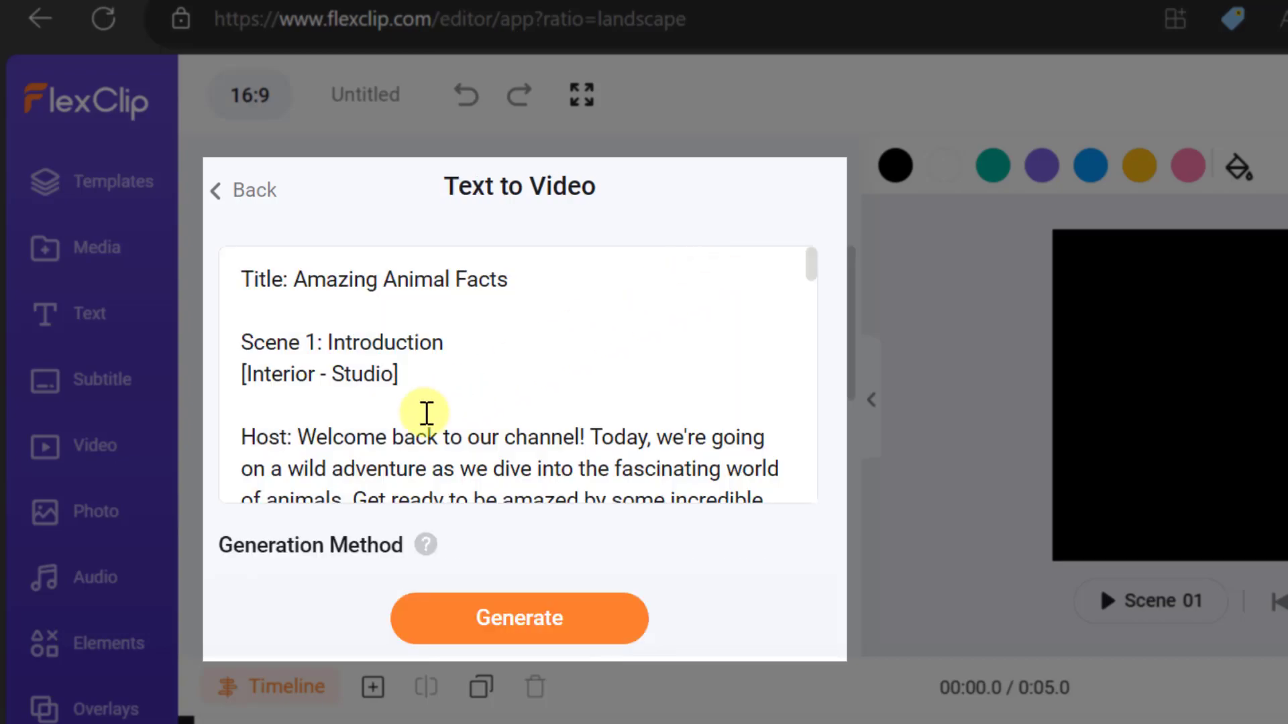
{"action": "scroll", "coordinate": [427, 412], "scroll_direction": "down", "scroll_amount": 5}
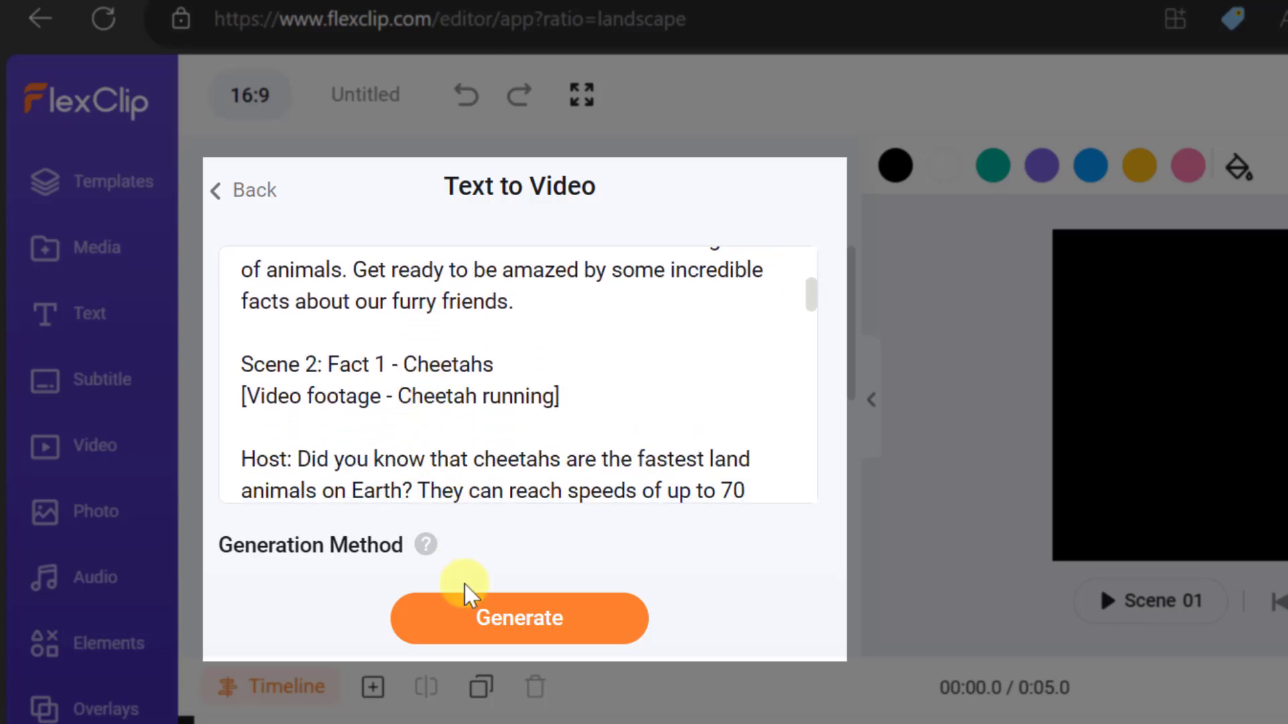
{"action": "left_click", "coordinate": [475, 626]}
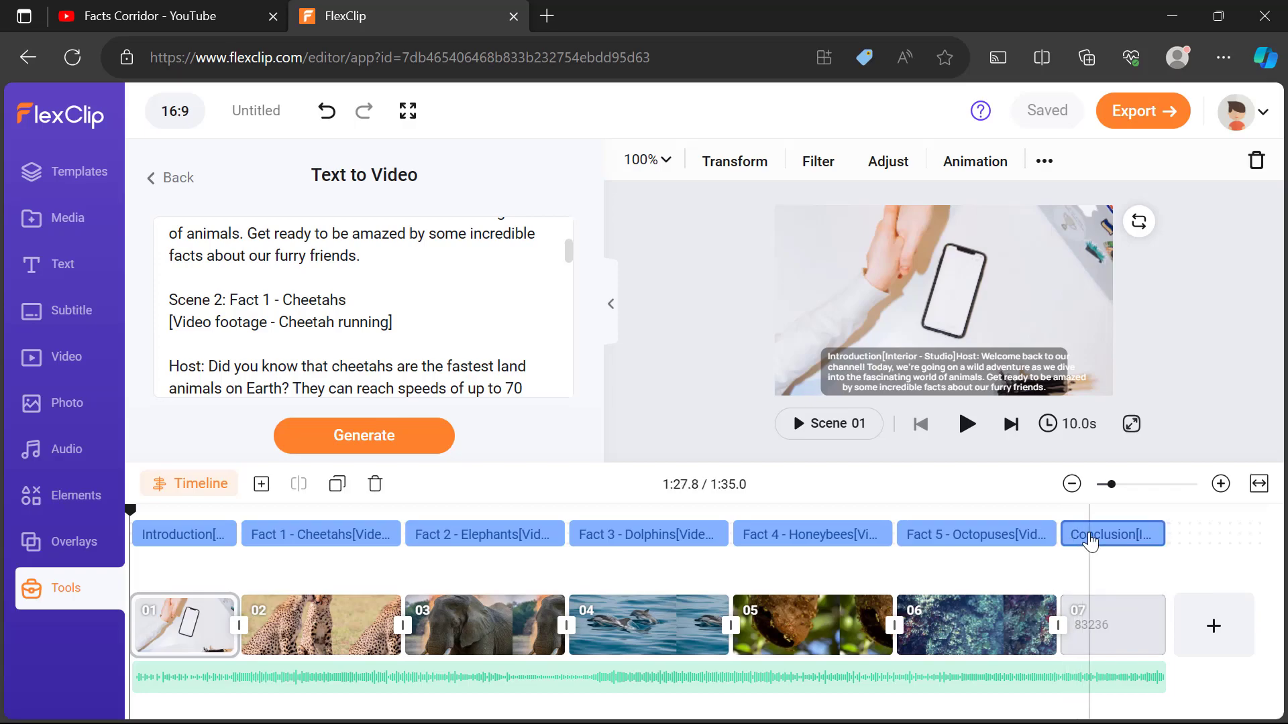
Delete the Conclusion subtitle and the unloadable scene 07 at the end of the timeline
{"action": "right_click", "coordinate": [1105, 542]}
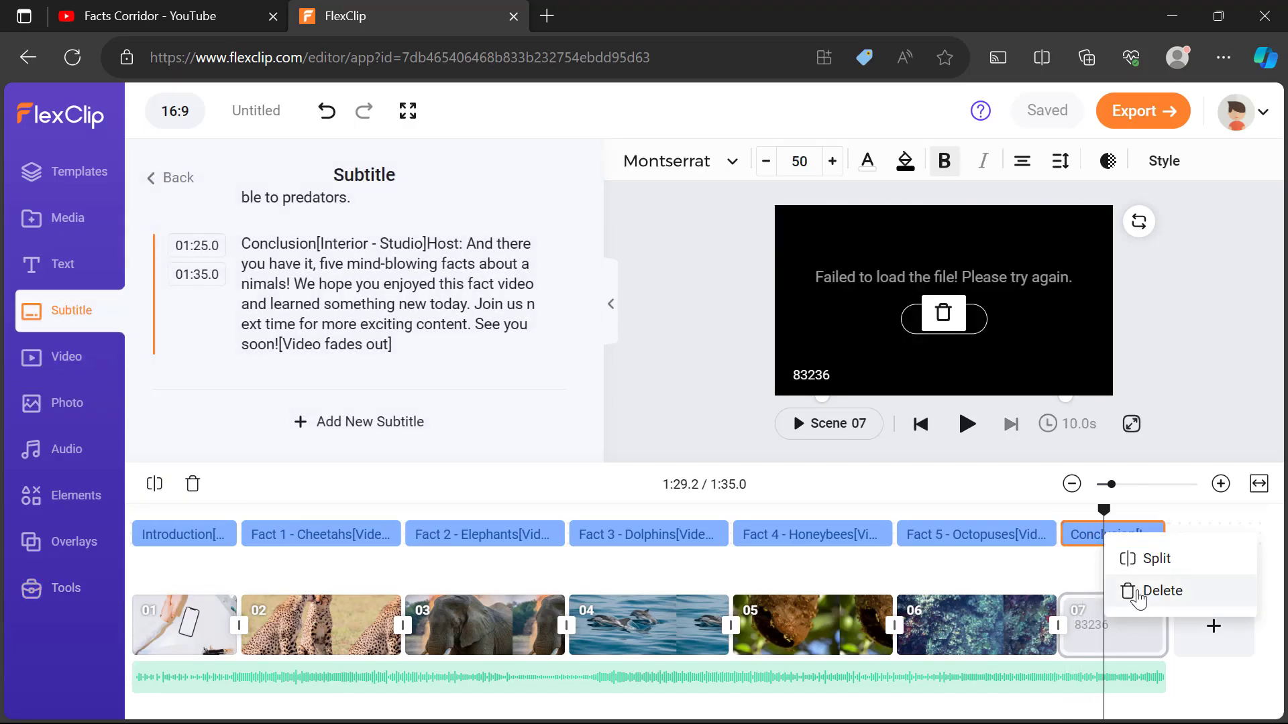
{"action": "left_click", "coordinate": [1144, 591]}
{"action": "left_click", "coordinate": [1118, 637]}
{"action": "right_click", "coordinate": [1119, 637]}
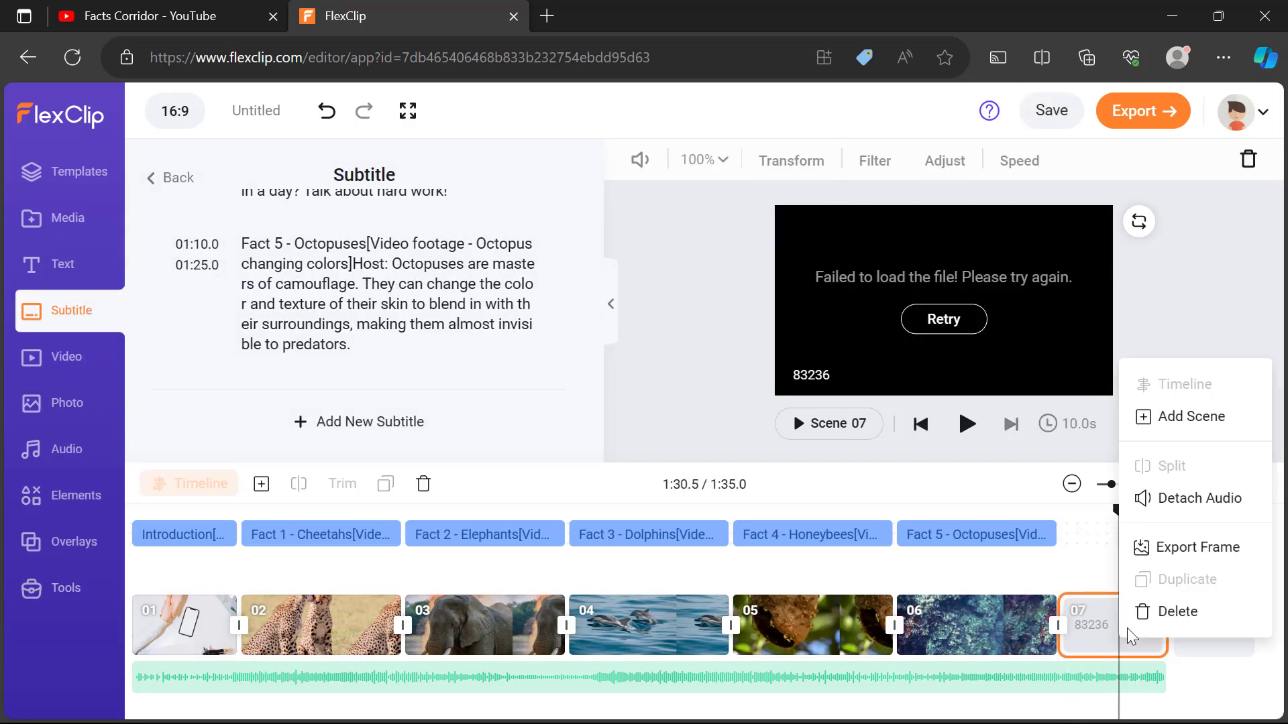
{"action": "left_click", "coordinate": [1152, 614]}
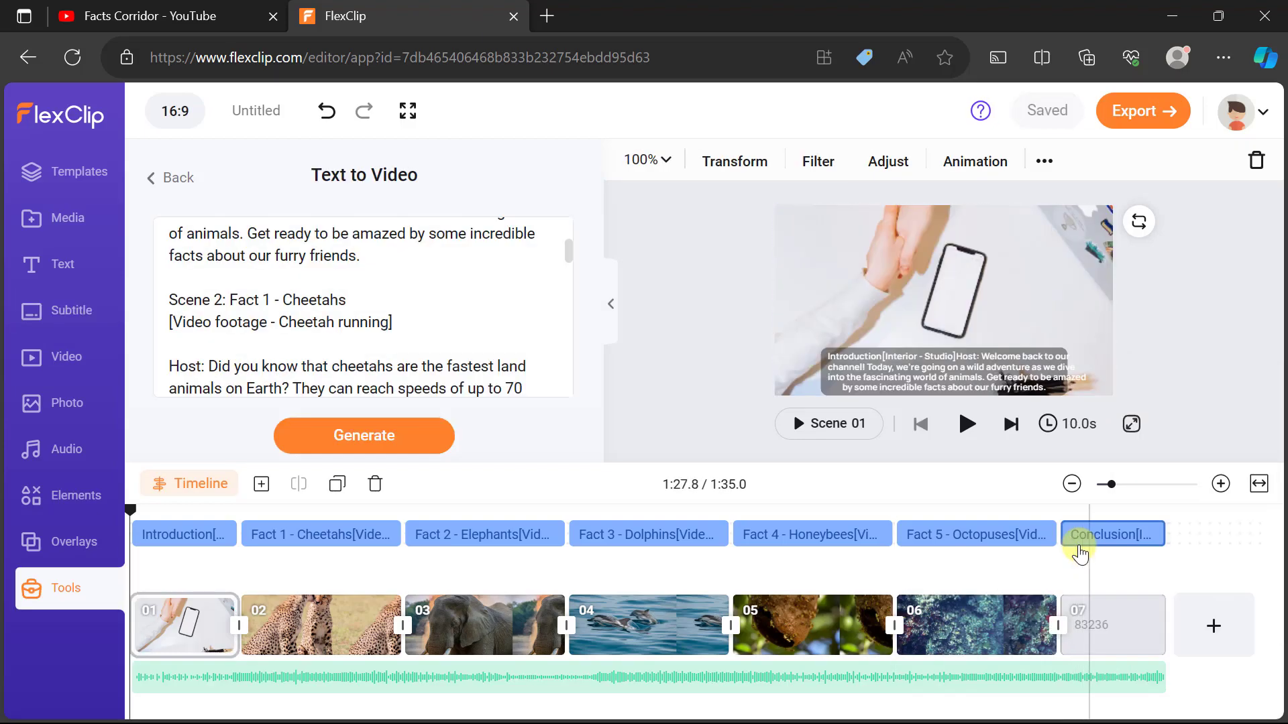
{"action": "right_click", "coordinate": [1106, 542]}
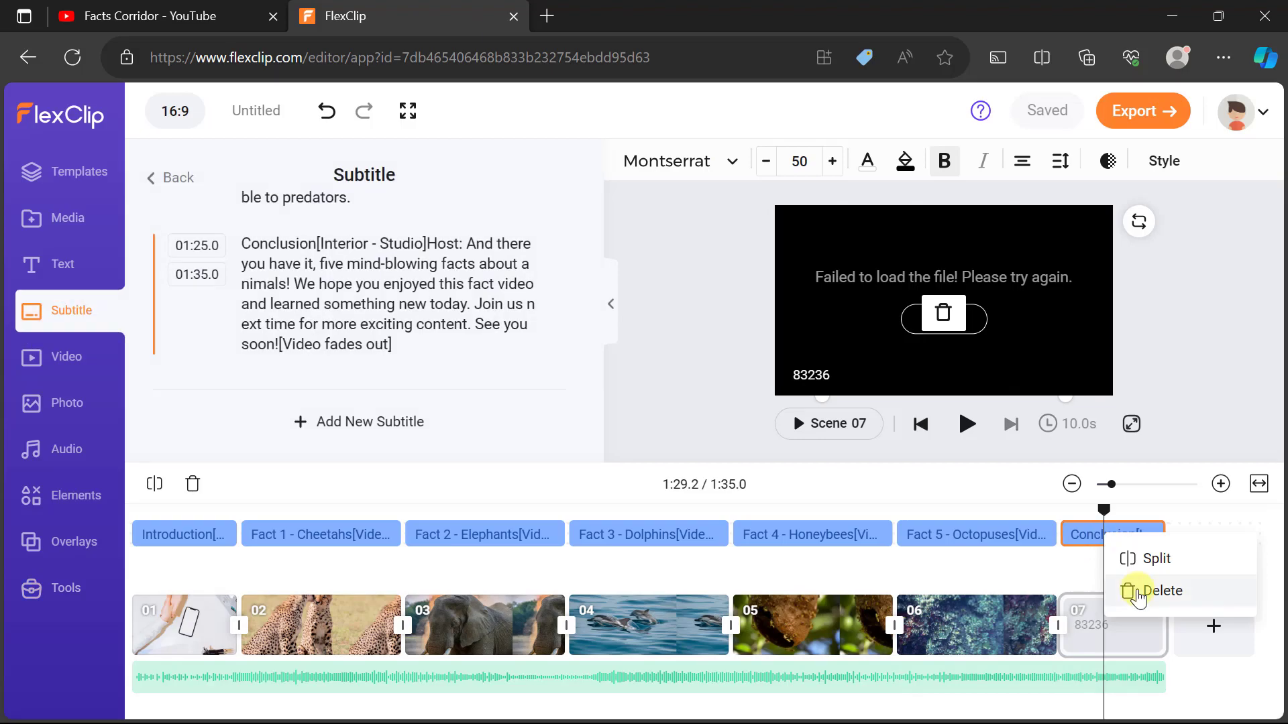
{"action": "left_click", "coordinate": [1133, 591]}
{"action": "left_click", "coordinate": [1122, 641]}
{"action": "right_click", "coordinate": [1122, 638]}
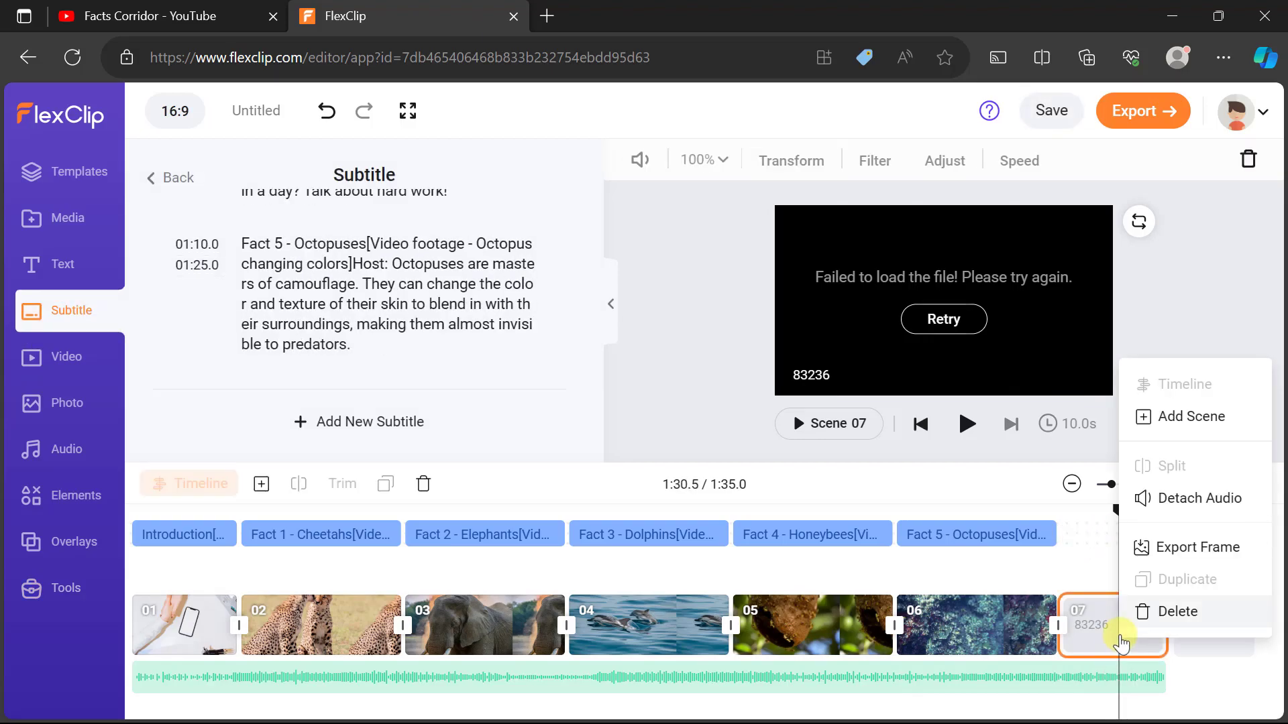
{"action": "left_click", "coordinate": [1150, 613]}
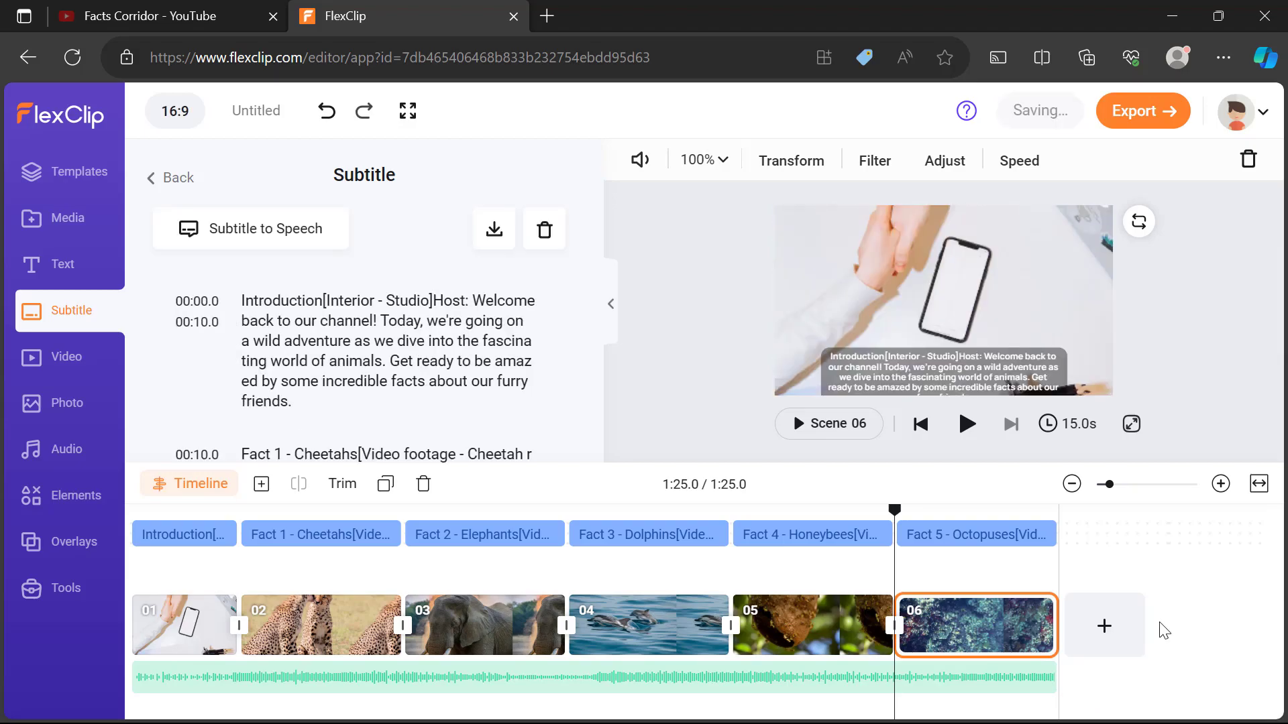
{"action": "left_click", "coordinate": [1161, 624]}
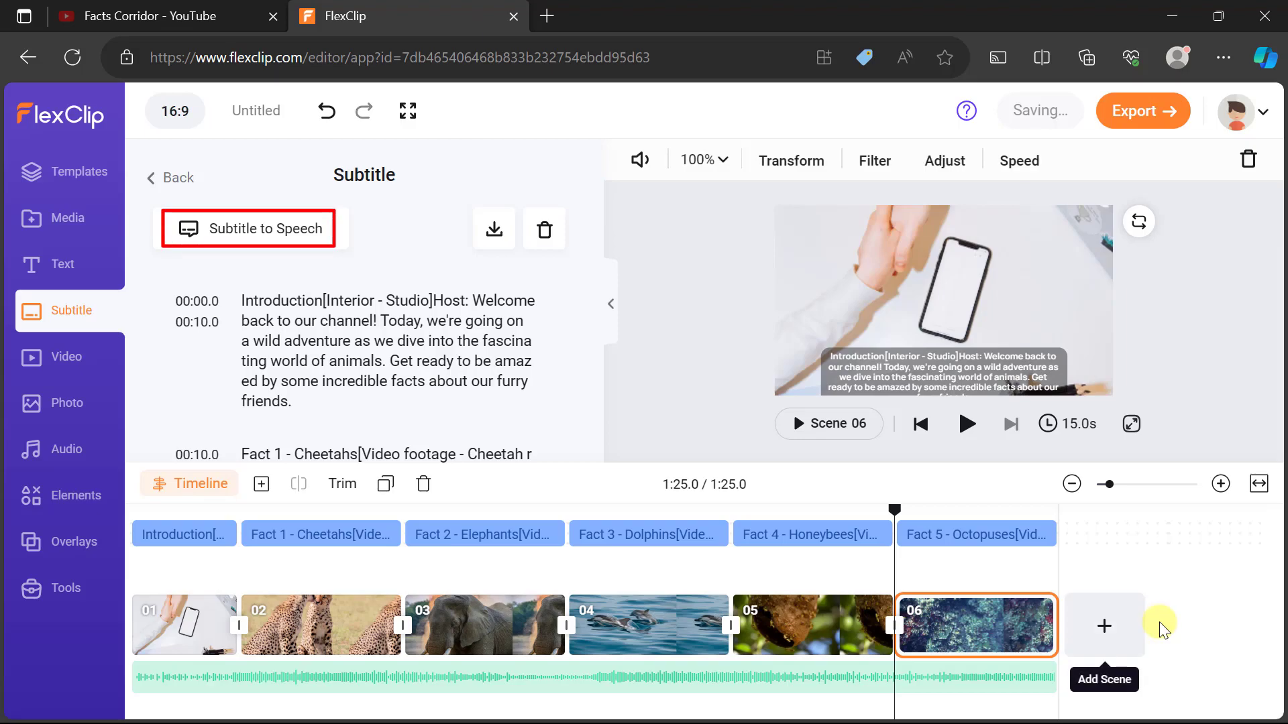
Open Subtitle to Speech for the video's subtitles and set the voice to Davis
{"action": "left_click", "coordinate": [1033, 574]}
{"action": "left_click", "coordinate": [246, 235]}
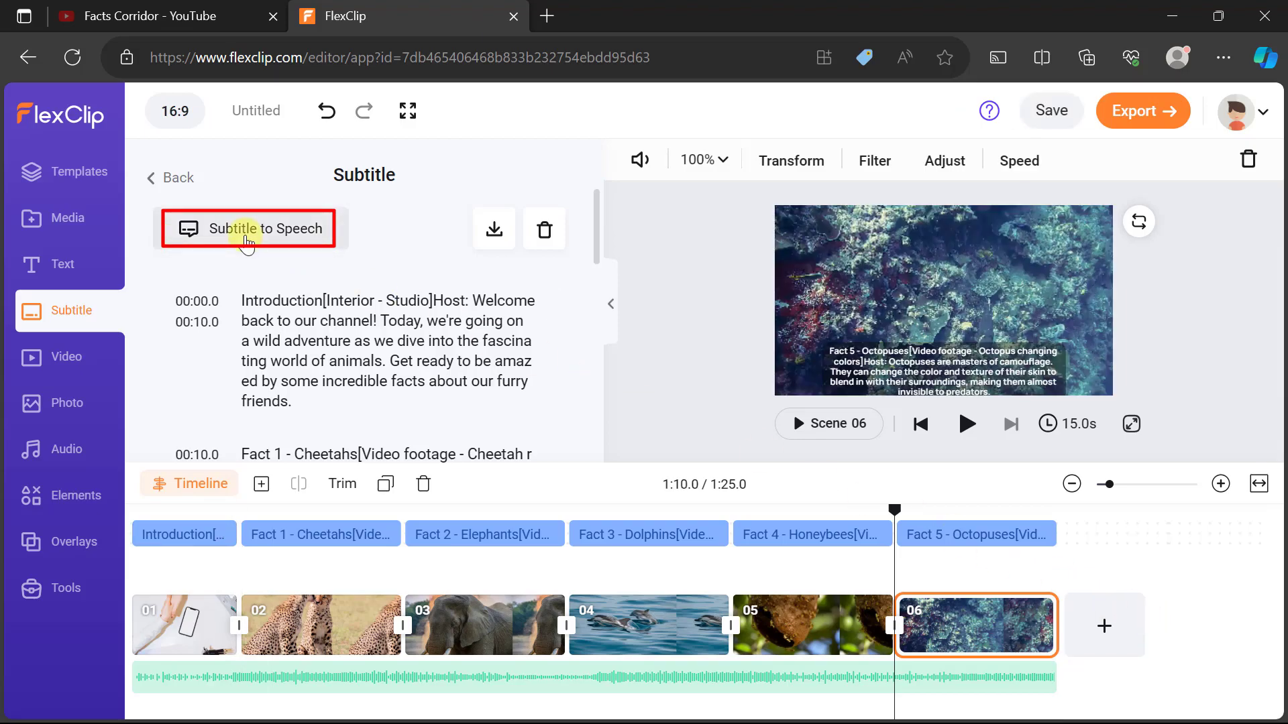
{"action": "left_click", "coordinate": [245, 234]}
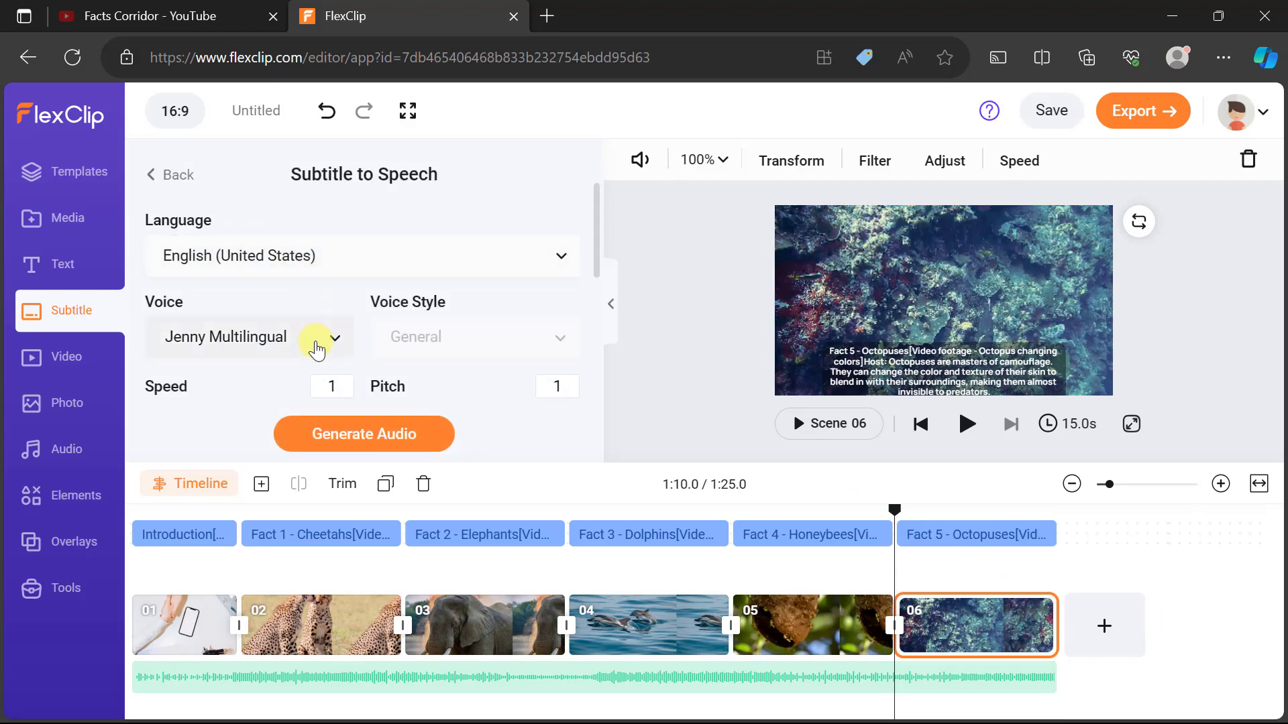
{"action": "left_click", "coordinate": [316, 348]}
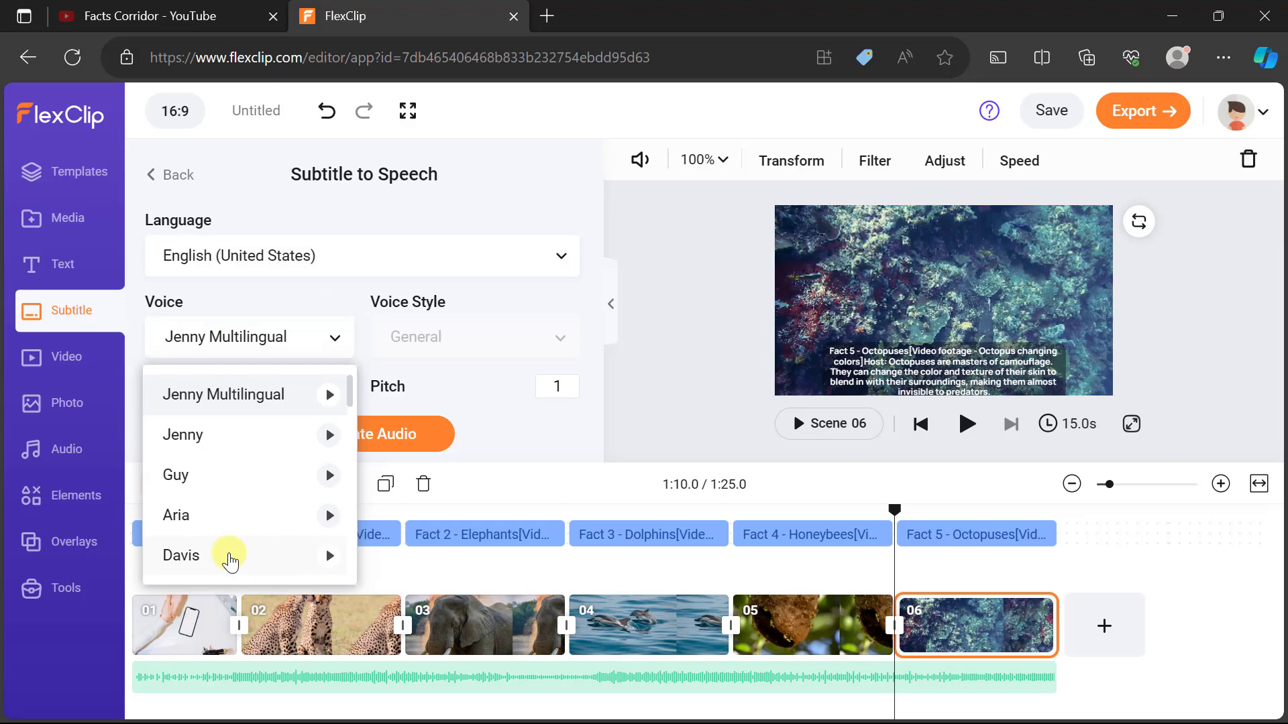
{"action": "left_click", "coordinate": [230, 558]}
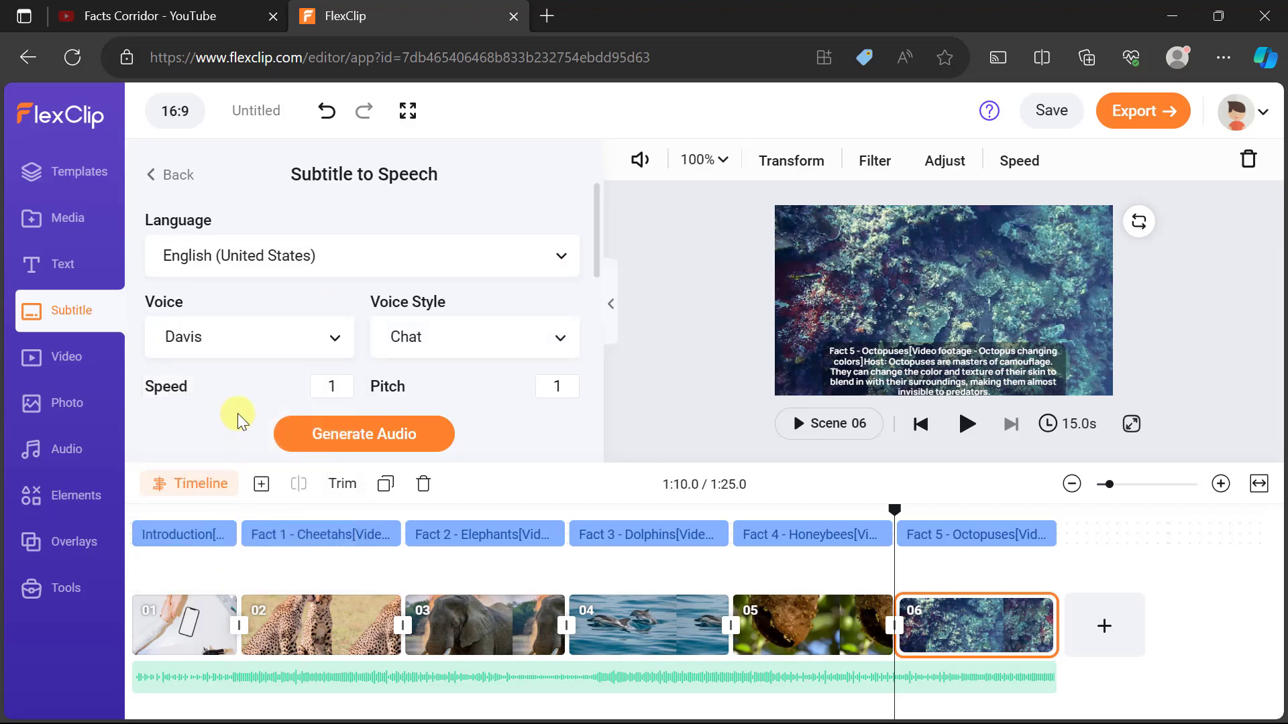
Set the voice style to Friendly and generate the voiceover audio from the subtitles
{"action": "left_click", "coordinate": [458, 345]}
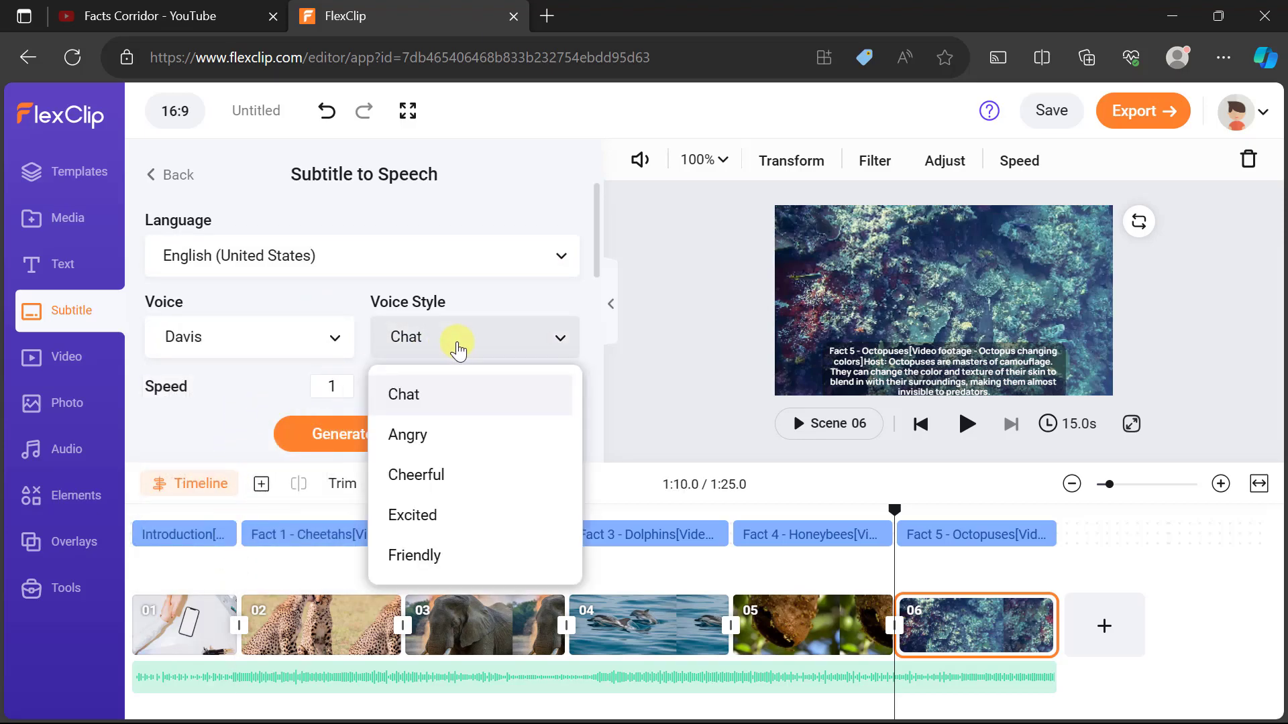
{"action": "scroll", "coordinate": [445, 497], "scroll_direction": "down", "scroll_amount": 2}
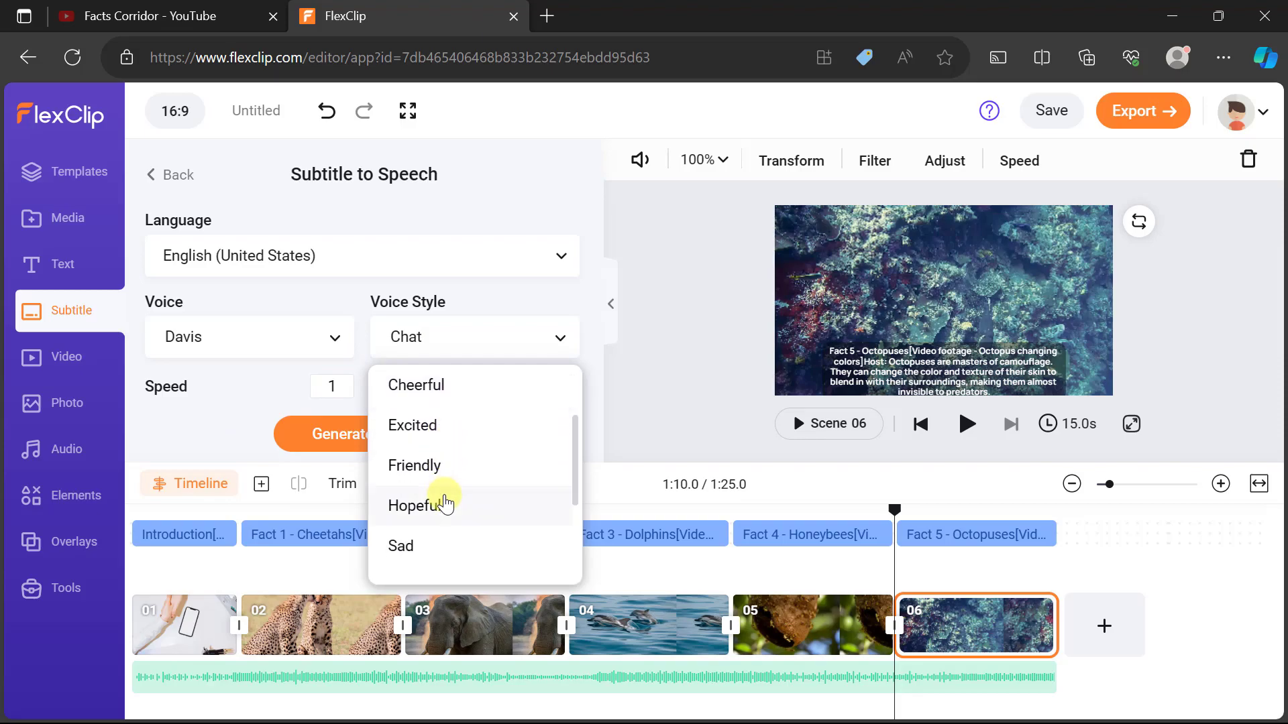
{"action": "scroll", "coordinate": [446, 502], "scroll_direction": "down", "scroll_amount": 4}
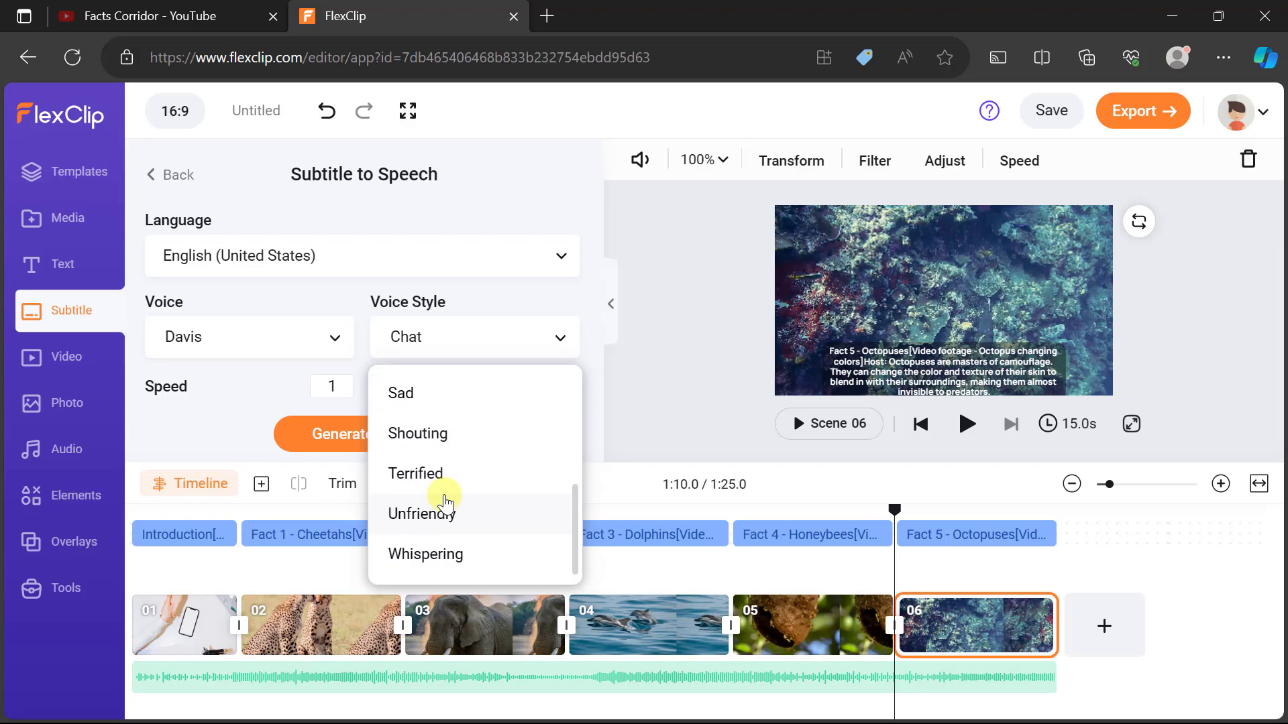
{"action": "scroll", "coordinate": [446, 502], "scroll_direction": "up", "scroll_amount": 2}
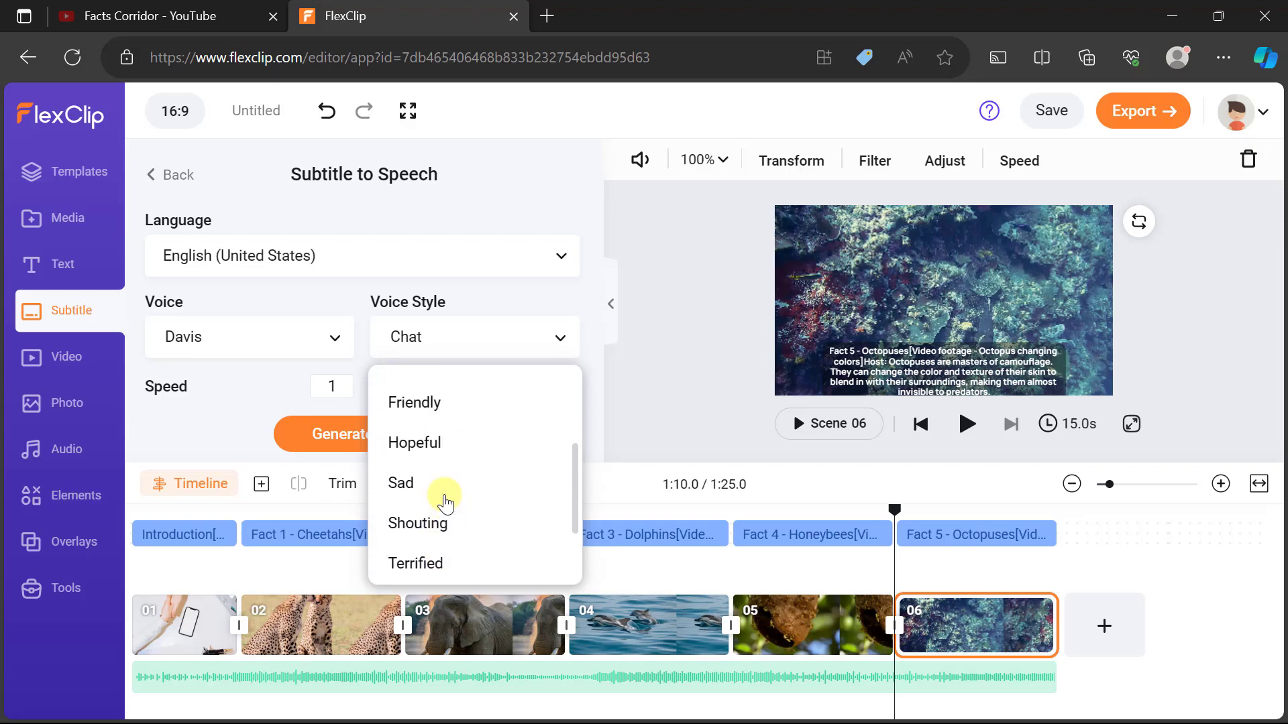
{"action": "left_click", "coordinate": [437, 404]}
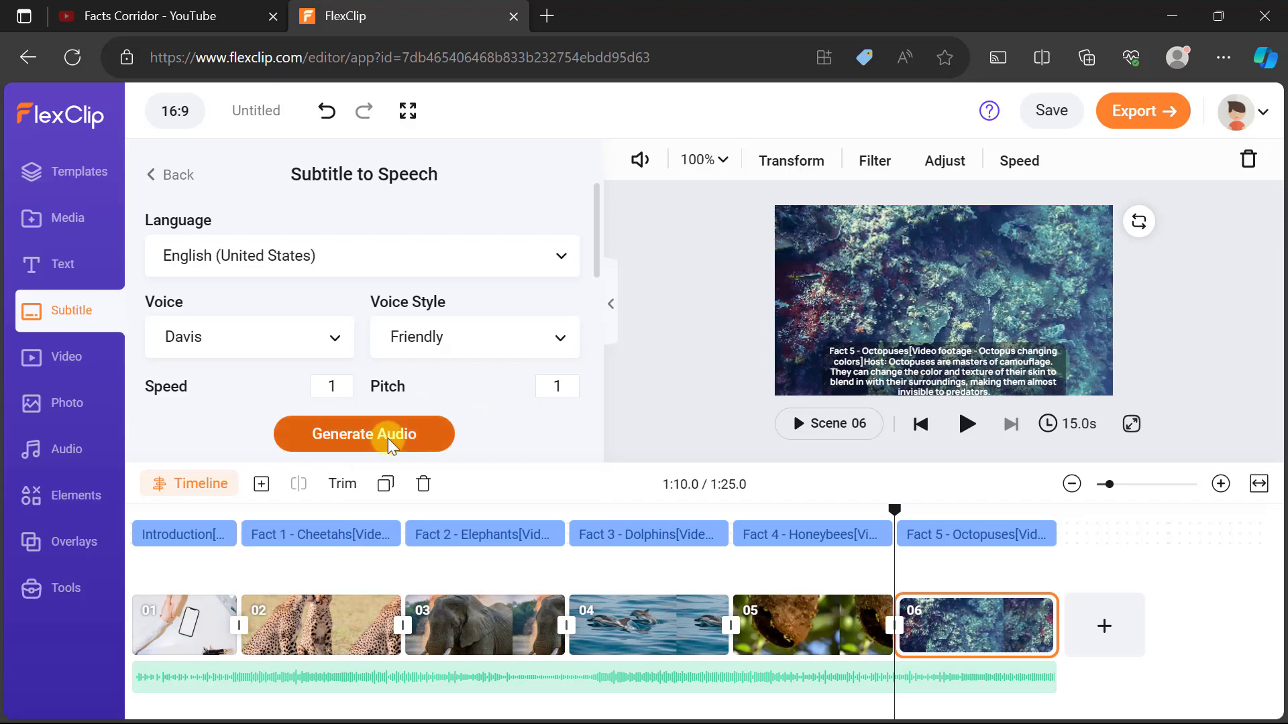
{"action": "left_click", "coordinate": [412, 446]}
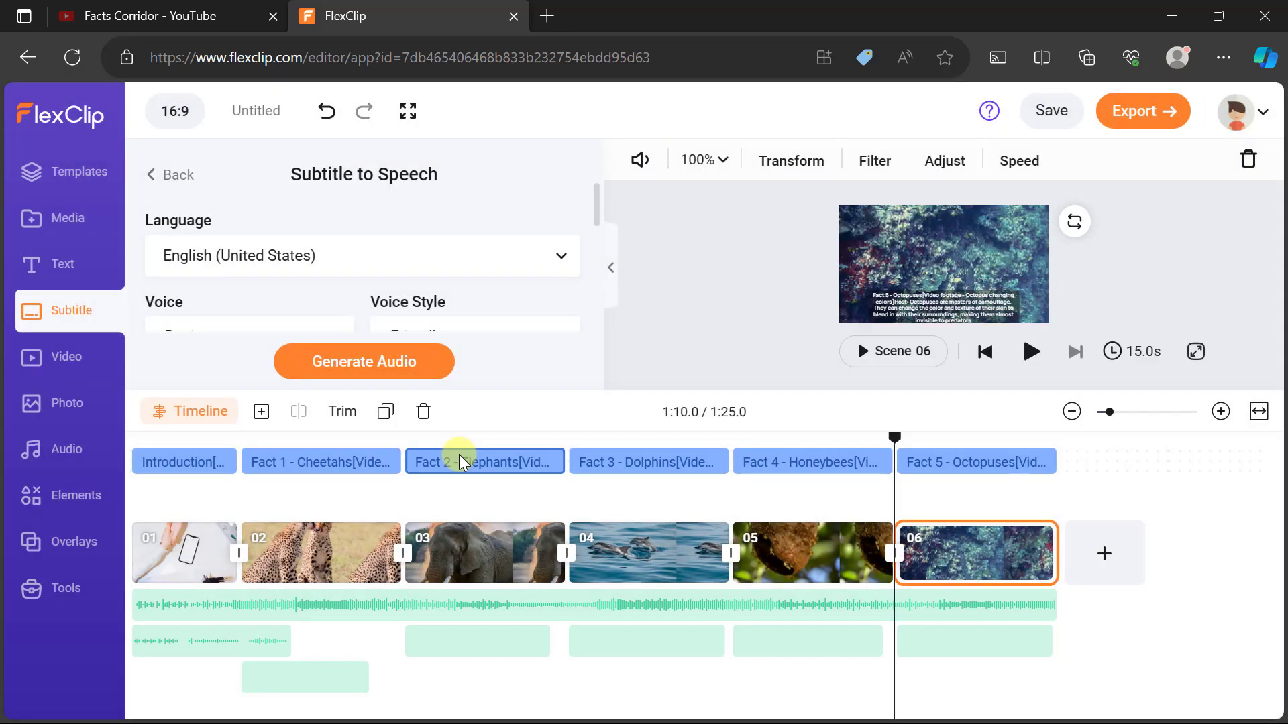
Arrange the generated voiceover clips one after another on a single audio track so they do not overlap
{"action": "left_click", "coordinate": [368, 653]}
{"action": "left_click", "coordinate": [326, 681]}
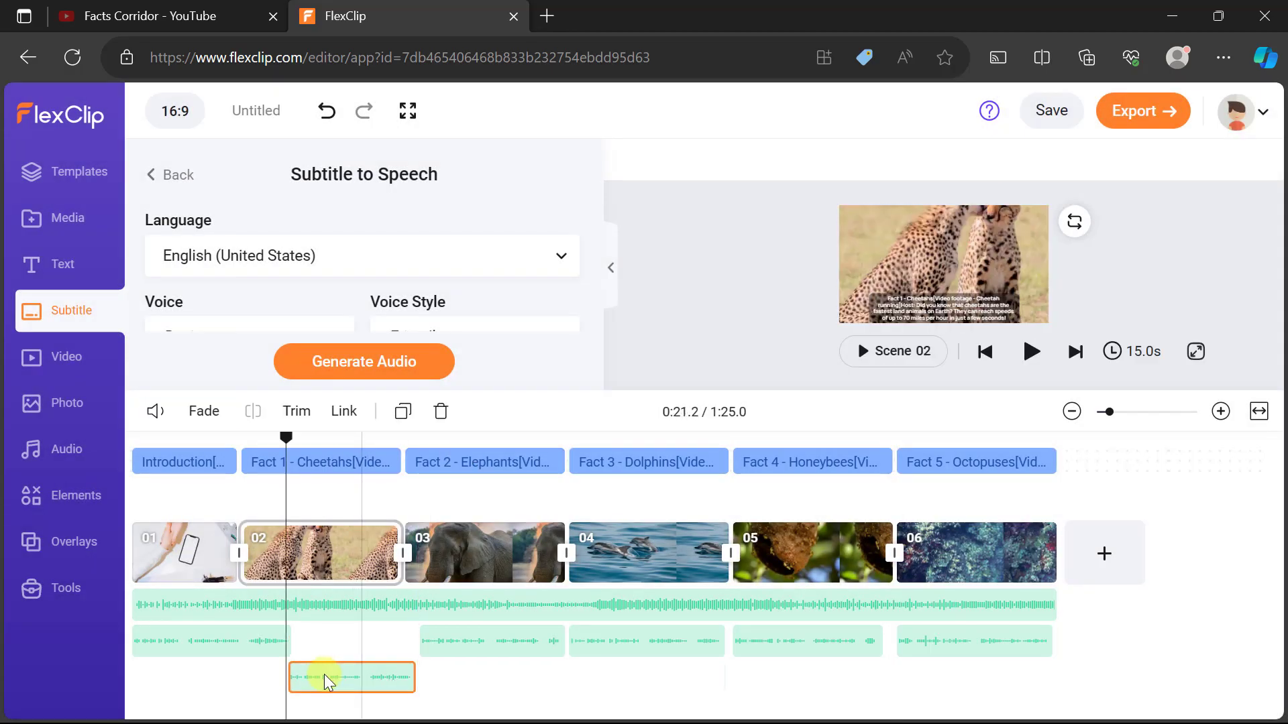
Browse the stock videos for "animals" and delete the phone intro scene 01 from the timeline
{"action": "left_click", "coordinate": [178, 599]}
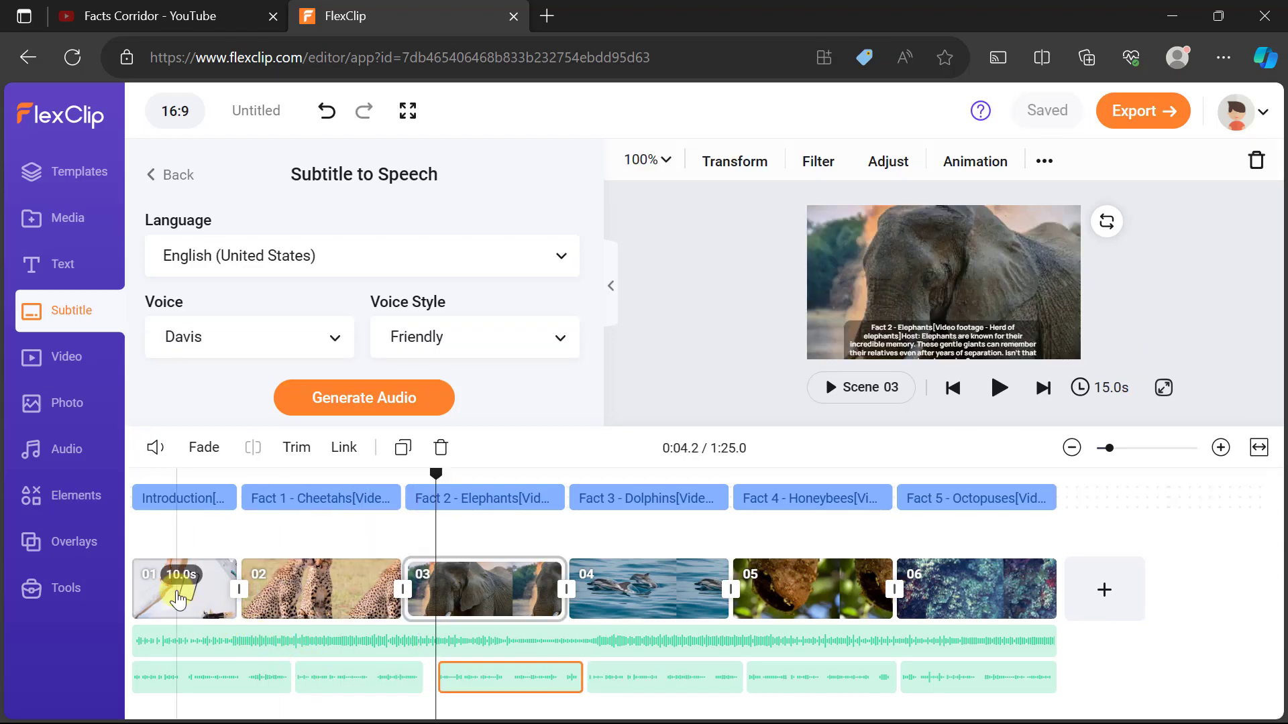
{"action": "left_click", "coordinate": [177, 599]}
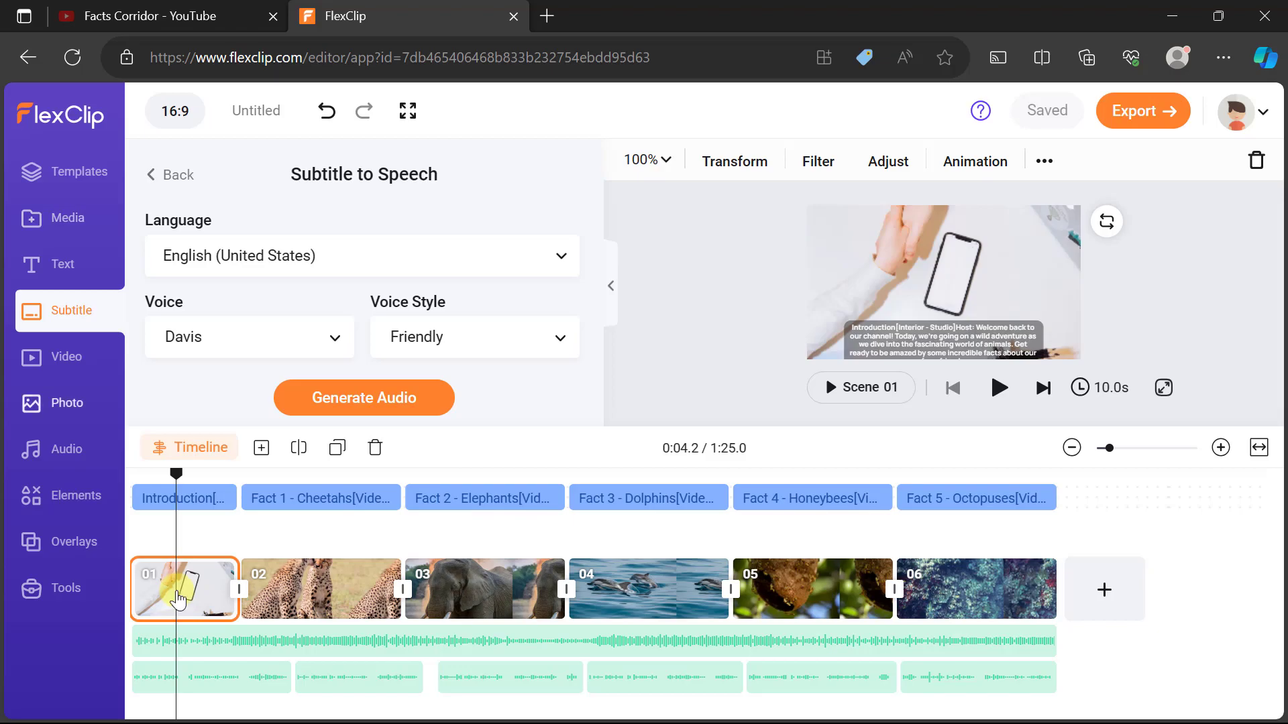
{"action": "left_click", "coordinate": [76, 370]}
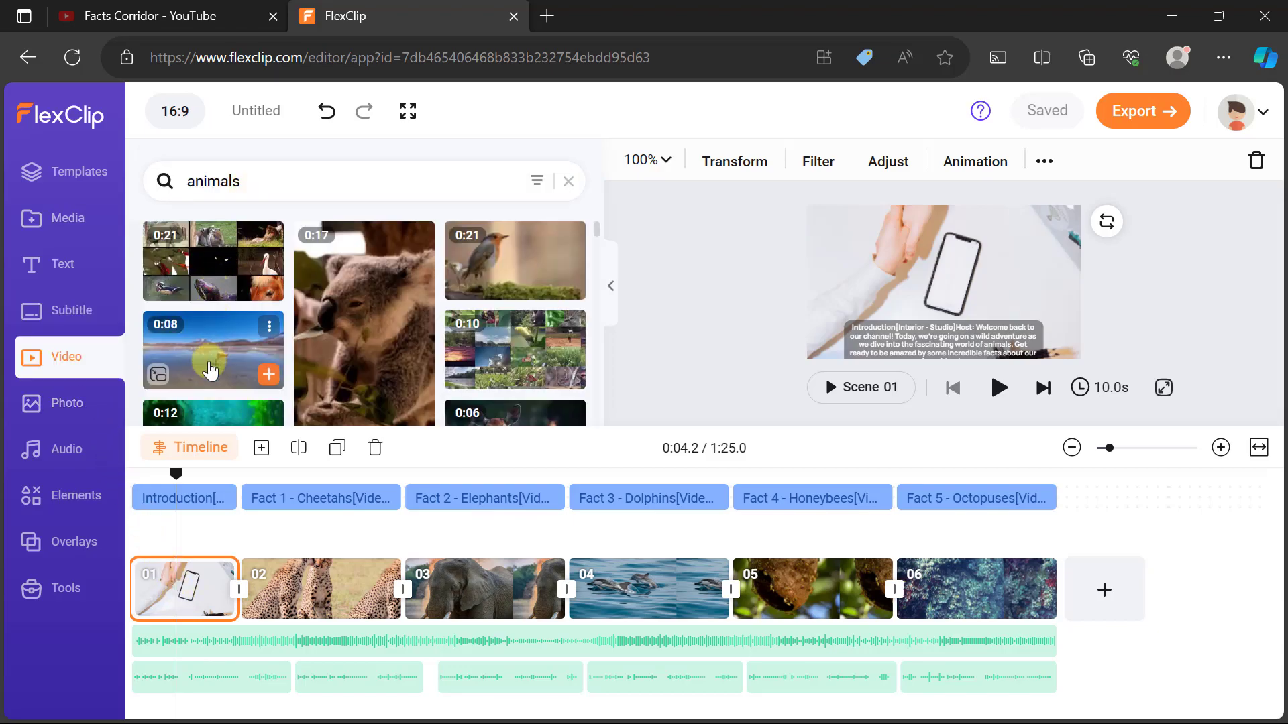
{"action": "scroll", "coordinate": [210, 369], "scroll_direction": "down", "scroll_amount": 1}
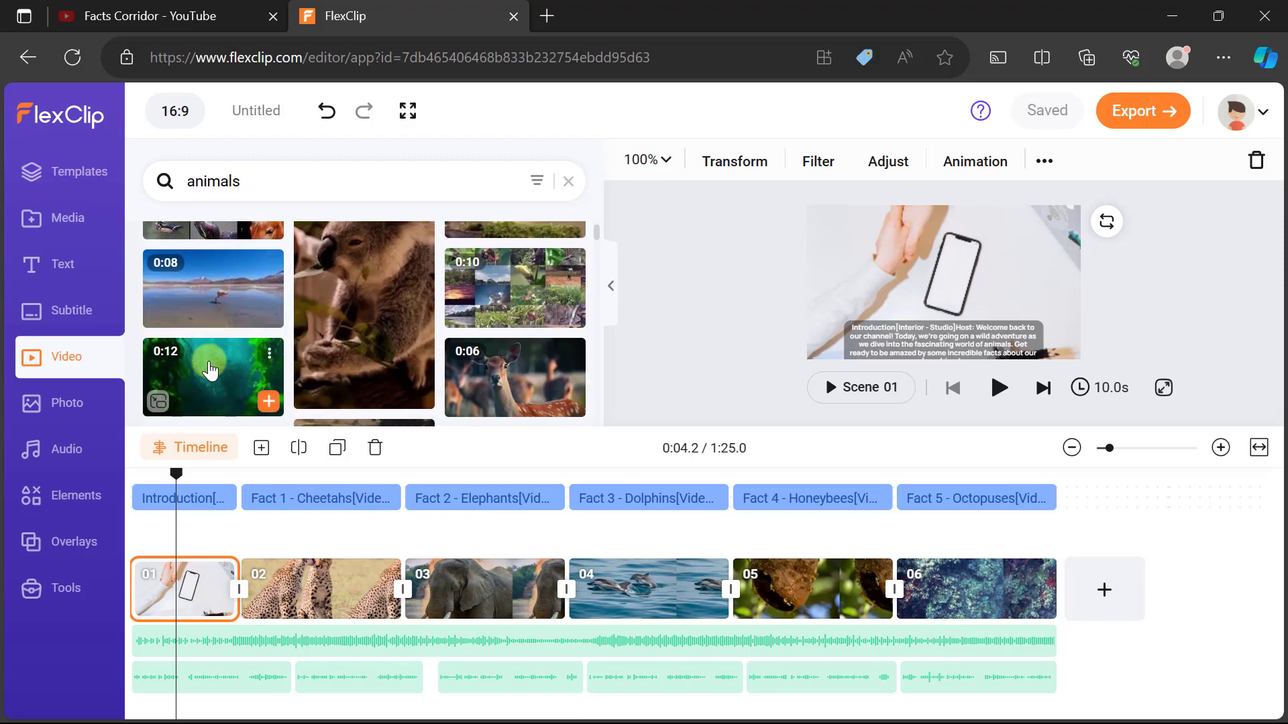
{"action": "scroll", "coordinate": [210, 369], "scroll_direction": "down", "scroll_amount": 2}
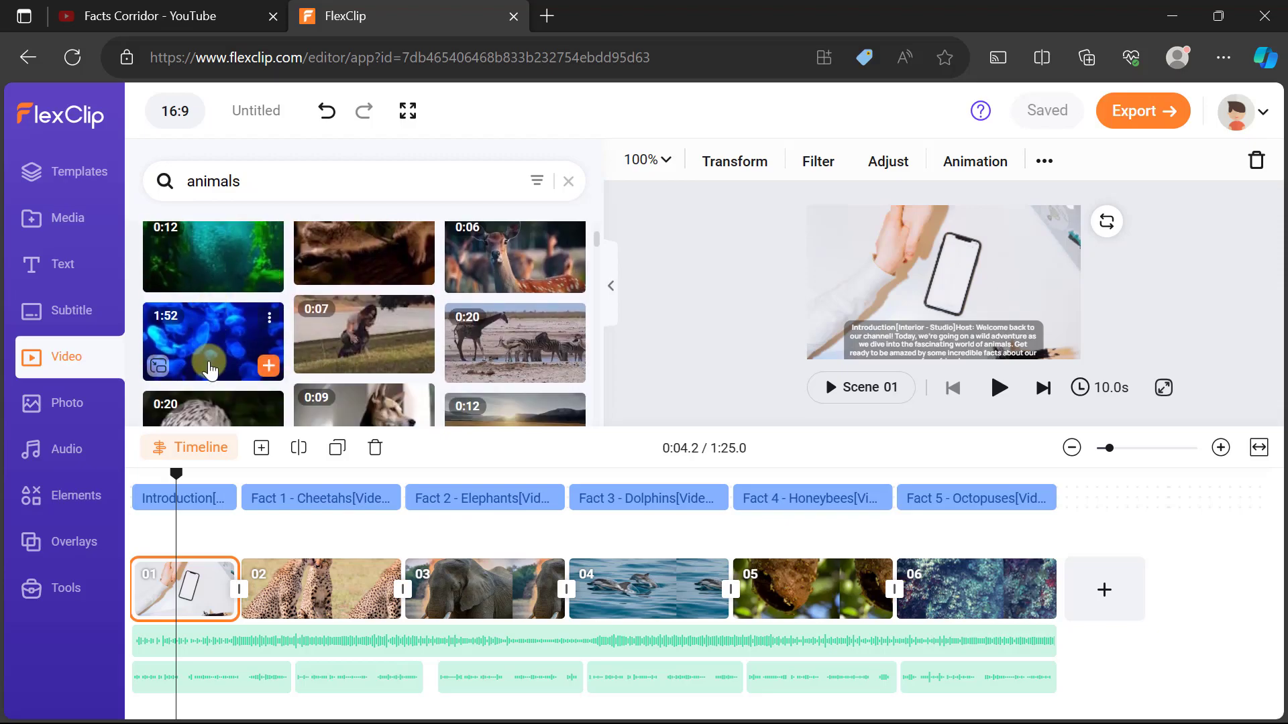
{"action": "scroll", "coordinate": [210, 369], "scroll_direction": "down", "scroll_amount": 2}
{"action": "scroll", "coordinate": [218, 322], "scroll_direction": "up", "scroll_amount": 5}
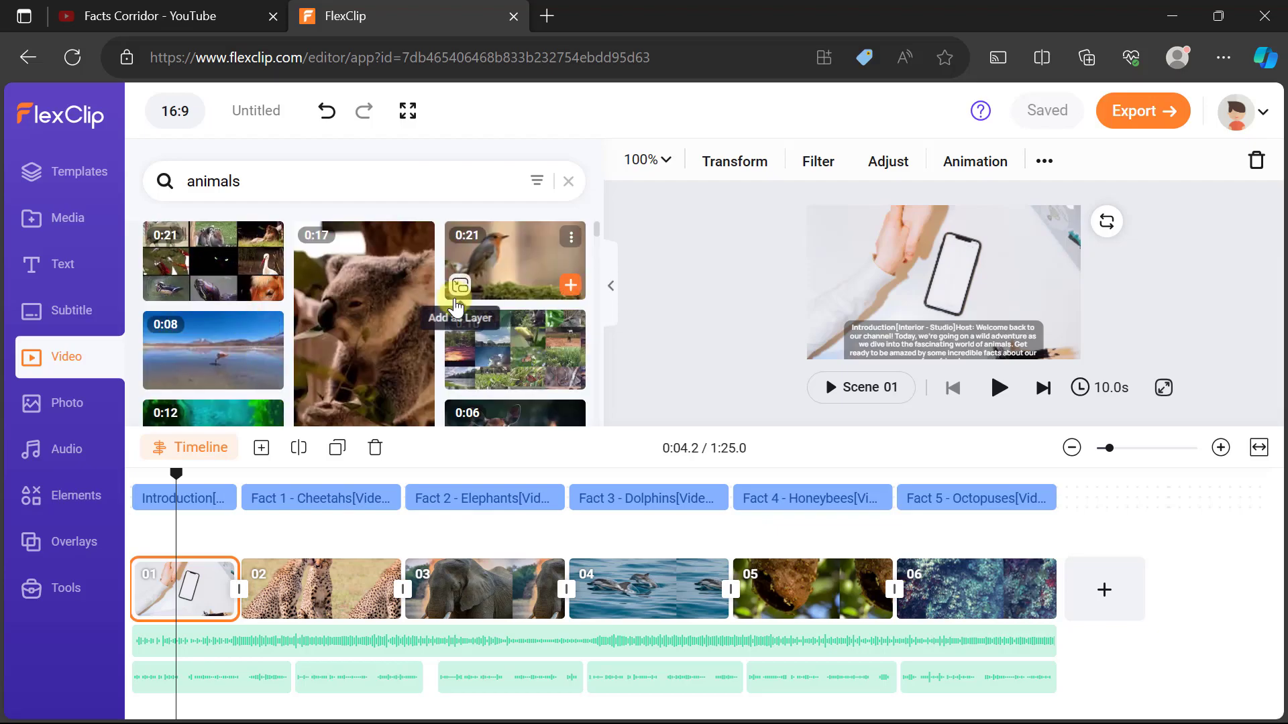
{"action": "right_click", "coordinate": [222, 584]}
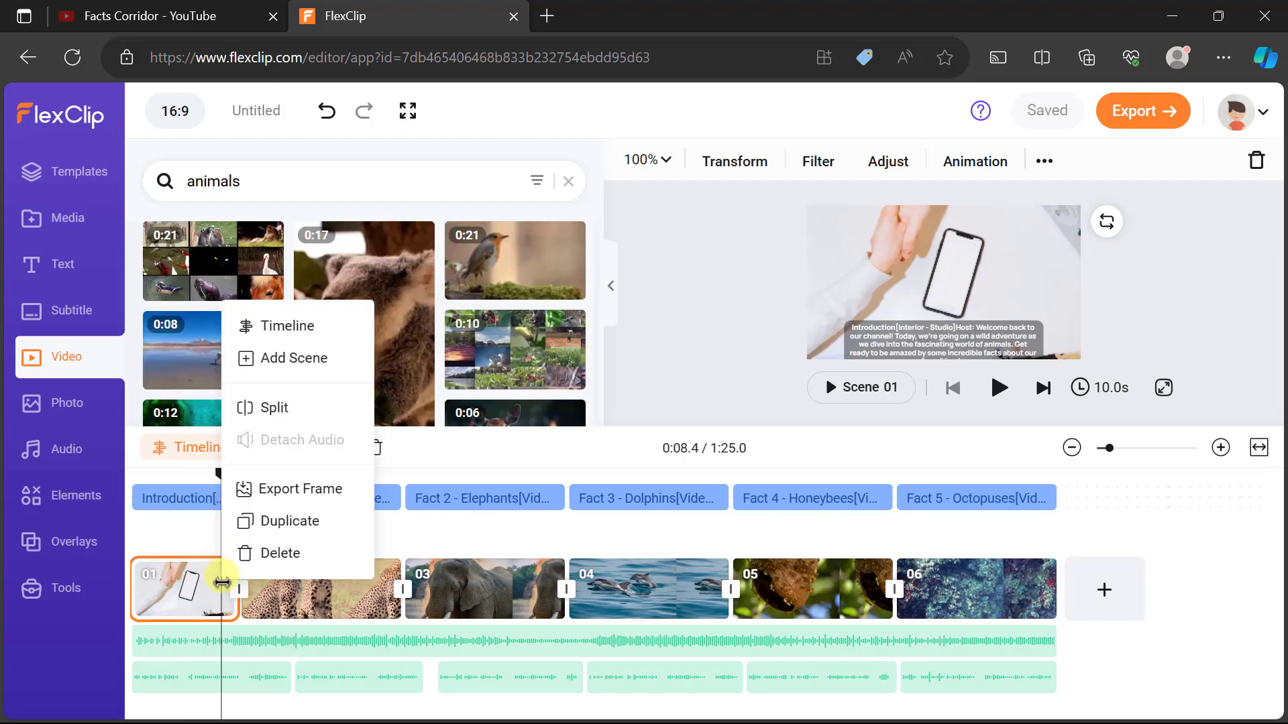
{"action": "left_click", "coordinate": [275, 551]}
Add the 6-second deer clip from the stock videos after the cheetah scene
{"action": "scroll", "coordinate": [336, 352], "scroll_direction": "down", "scroll_amount": 2}
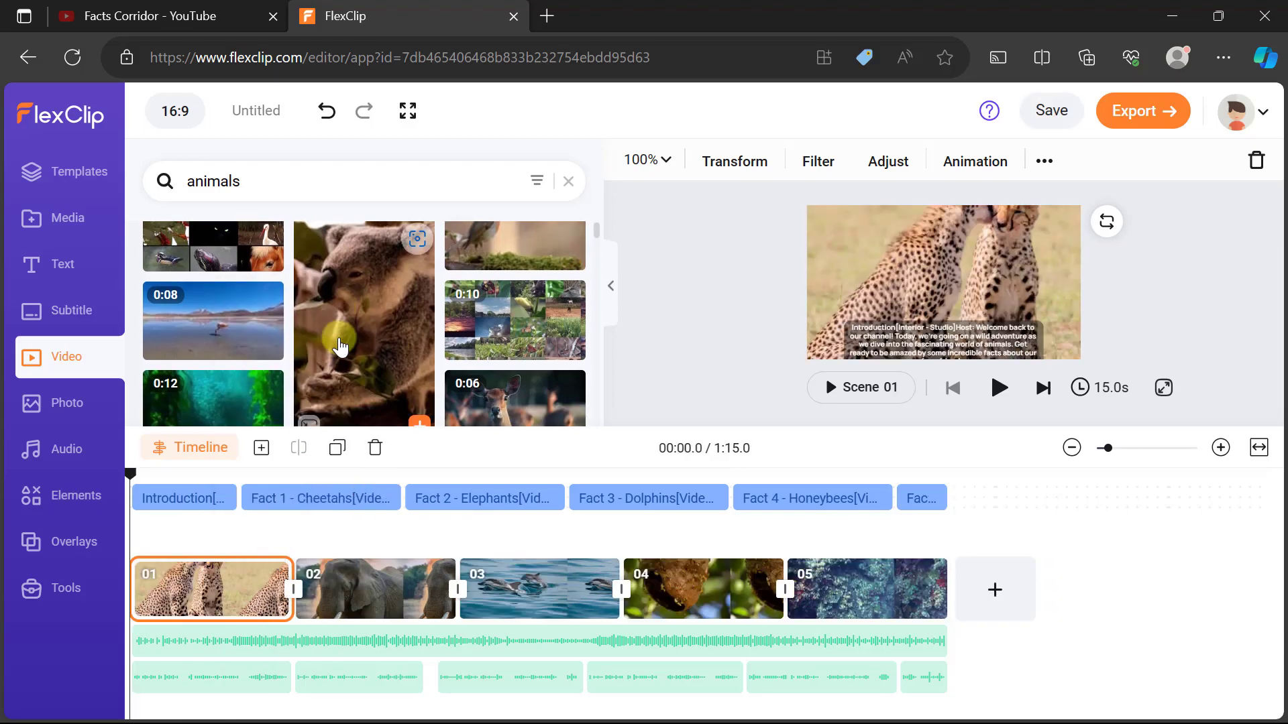
{"action": "left_click_drag", "start_coordinate": [515, 345], "coordinate": [299, 601]}
{"action": "left_click", "coordinate": [209, 594]}
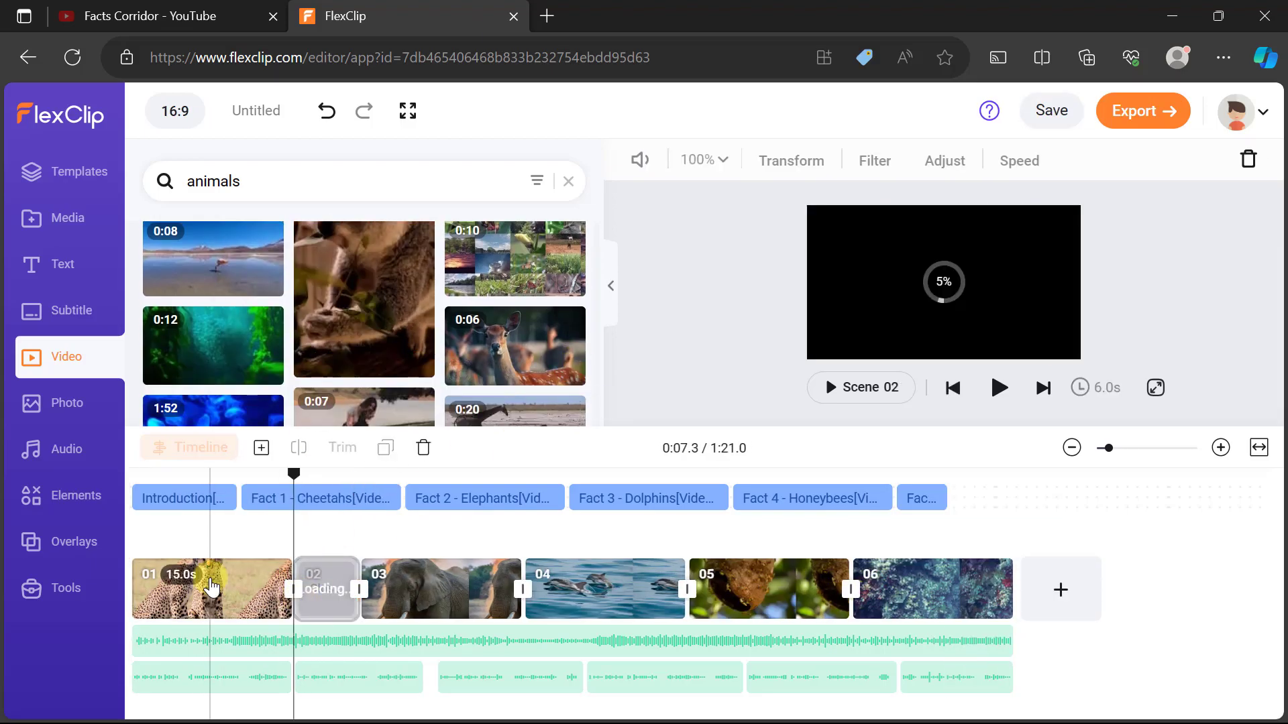
Delete the original cheetah scene and the 30-second cheetah clip in scene 02 that cannot be loaded
{"action": "right_click", "coordinate": [251, 587]}
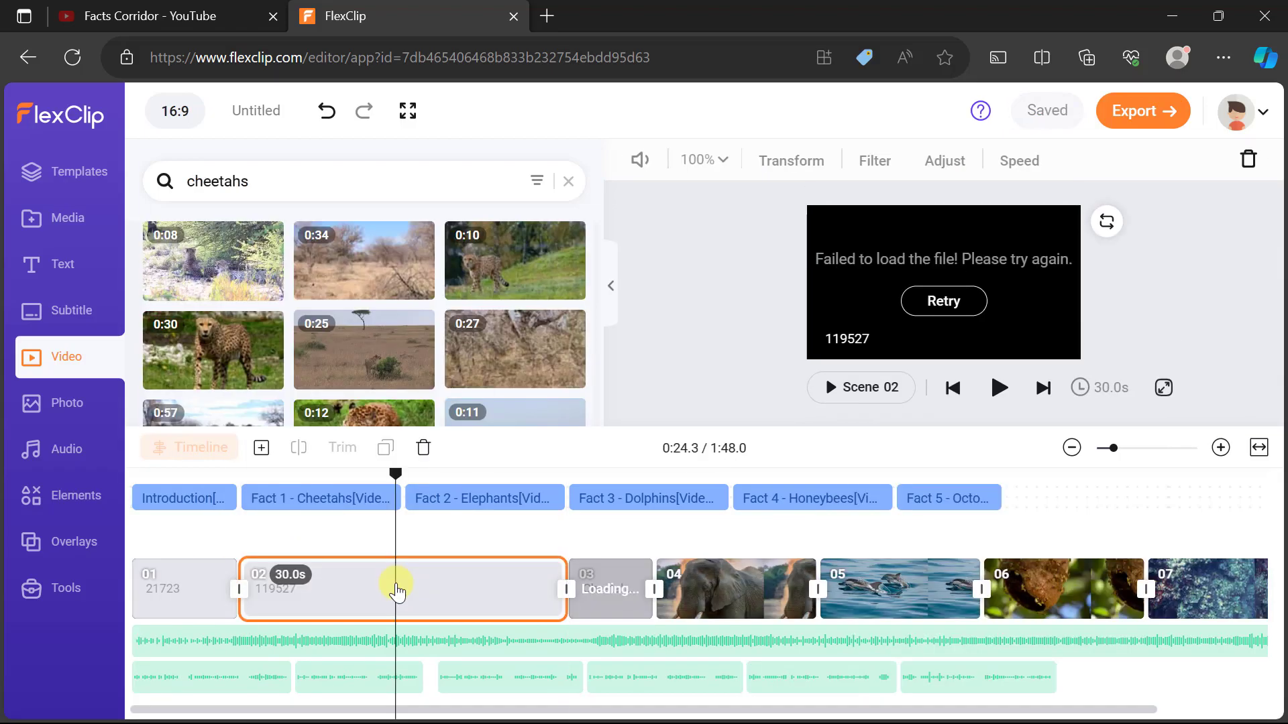
{"action": "right_click", "coordinate": [397, 593]}
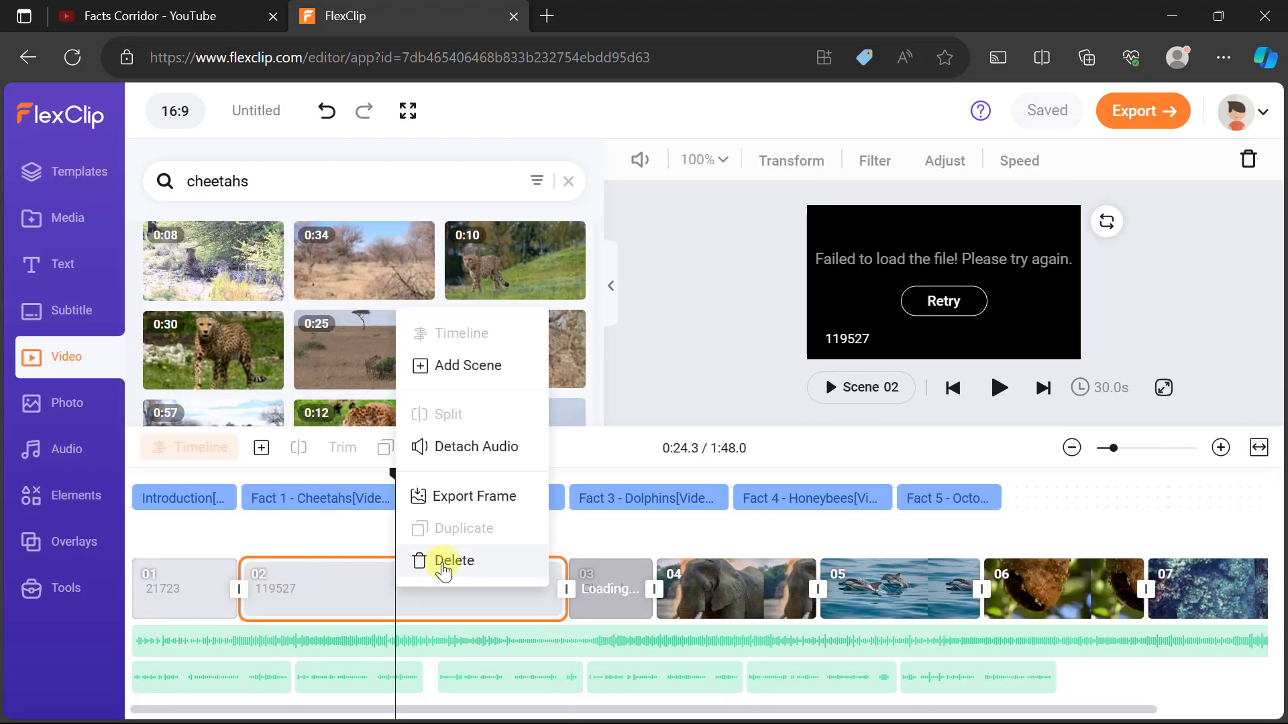
{"action": "left_click", "coordinate": [442, 563]}
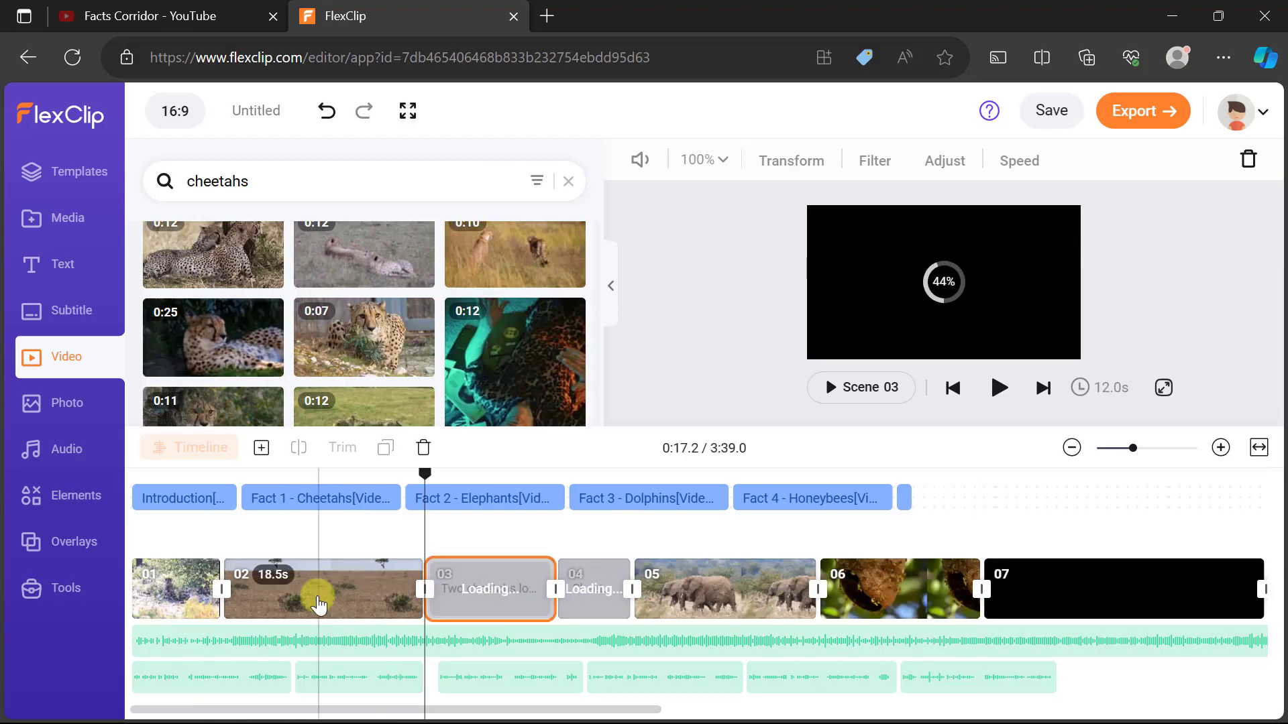
Shorten scenes 01 to 04 to fit the introduction and cheetah narration, and delete the original honeybee scene
{"action": "mouse_move", "coordinate": [402, 590]}
{"action": "left_mouse_down"}
{"action": "mouse_move", "coordinate": [302, 606]}
{"action": "mouse_move", "coordinate": [402, 595]}
{"action": "mouse_move", "coordinate": [180, 595]}
{"action": "mouse_move", "coordinate": [289, 605]}
{"action": "mouse_move", "coordinate": [254, 606]}
{"action": "mouse_move", "coordinate": [403, 590]}
{"action": "mouse_move", "coordinate": [389, 591]}
{"action": "left_mouse_up"}
{"action": "left_click_drag", "start_coordinate": [261, 606], "coordinate": [308, 606]}
{"action": "left_click", "coordinate": [498, 611]}
{"action": "left_click", "coordinate": [684, 580]}
{"action": "key", "text": "Delete"}
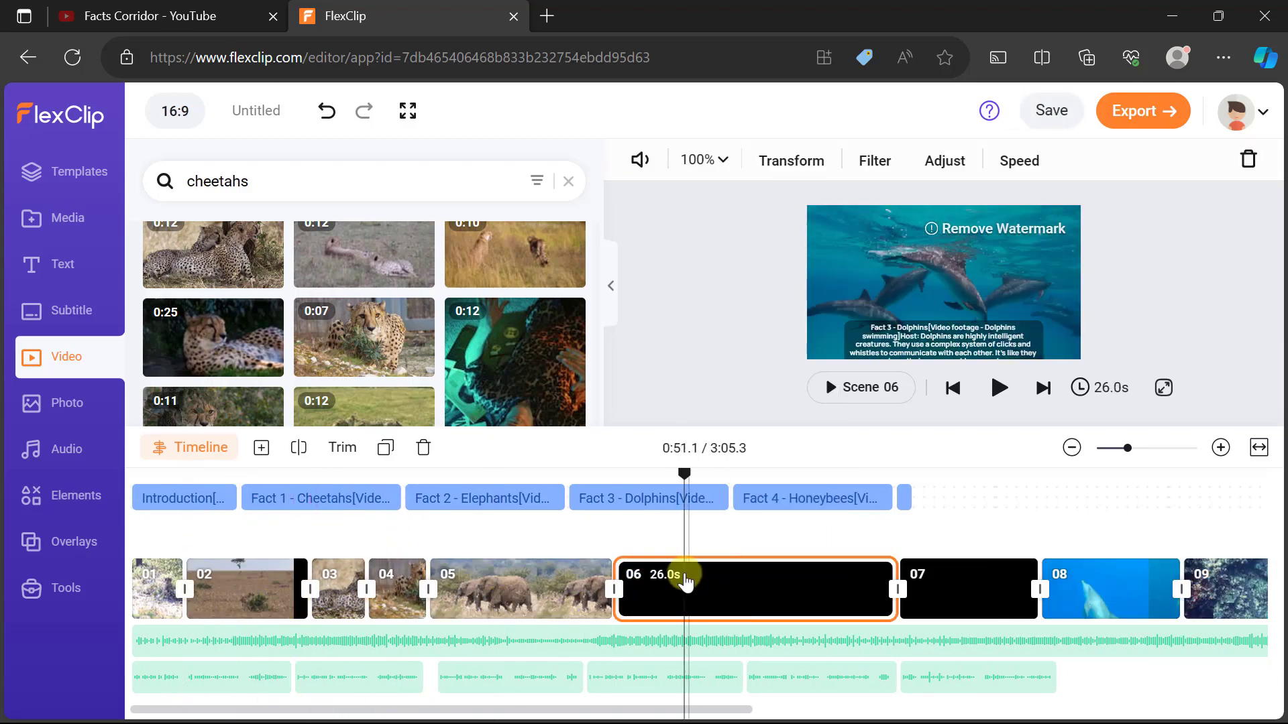
Search the stock videos for "elephants" and add the 11-second and 22-second clips after the first elephant scene
{"action": "left_click", "coordinate": [857, 389]}
{"action": "left_click", "coordinate": [533, 597]}
{"action": "double_click", "coordinate": [217, 181]}
{"action": "type", "text": "elephants"}
{"action": "key", "text": "Return"}
{"action": "left_click", "coordinate": [568, 290]}
{"action": "left_click", "coordinate": [417, 285]}
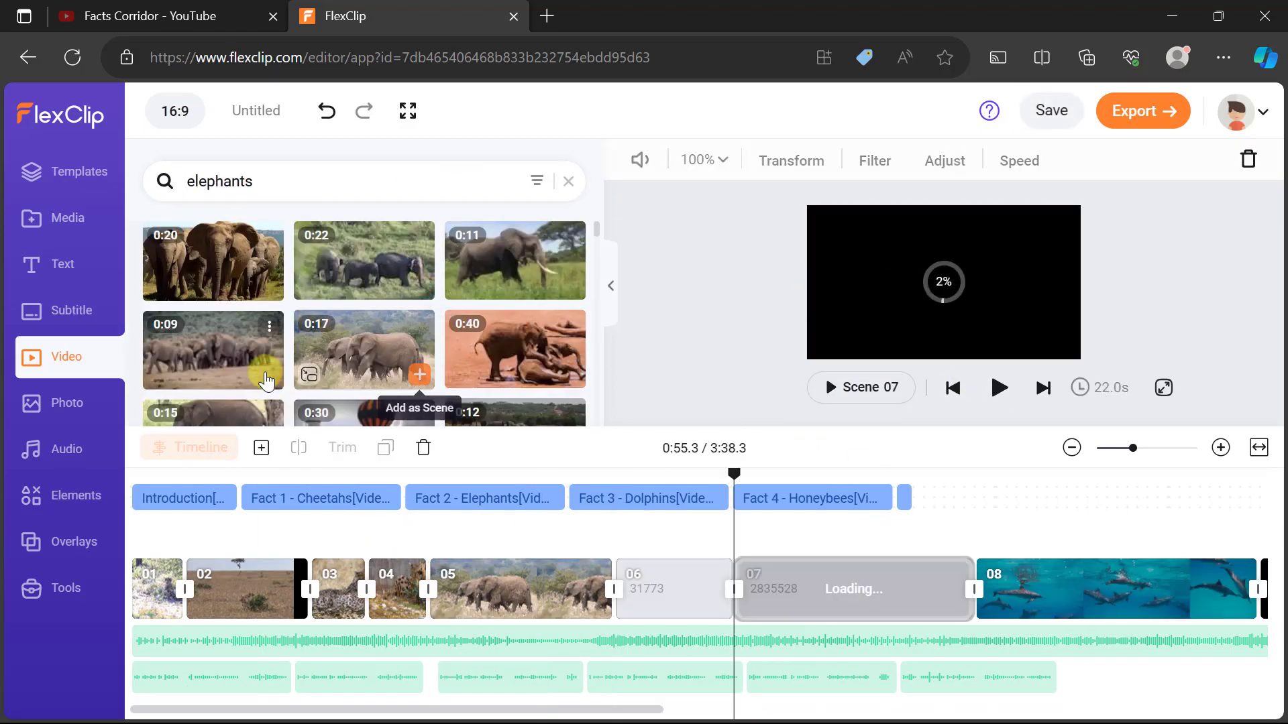
{"action": "left_click", "coordinate": [417, 374]}
Trim elephant scene 05 to about 4.6 seconds and fit the other elephant scenes to the Fact 2 voiceover
{"action": "left_click_drag", "start_coordinate": [503, 594], "coordinate": [380, 614]}
{"action": "left_click_drag", "start_coordinate": [566, 597], "coordinate": [758, 618]}
{"action": "left_click", "coordinate": [848, 591]}
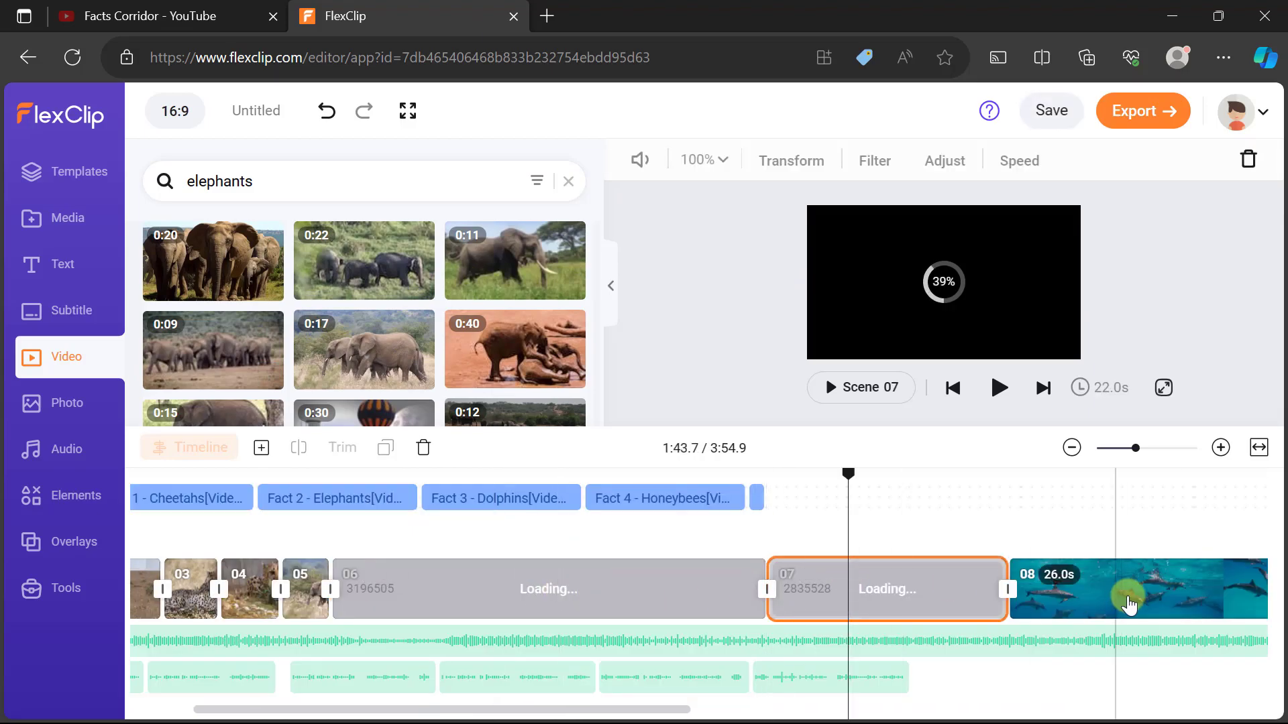
{"action": "left_click", "coordinate": [635, 577]}
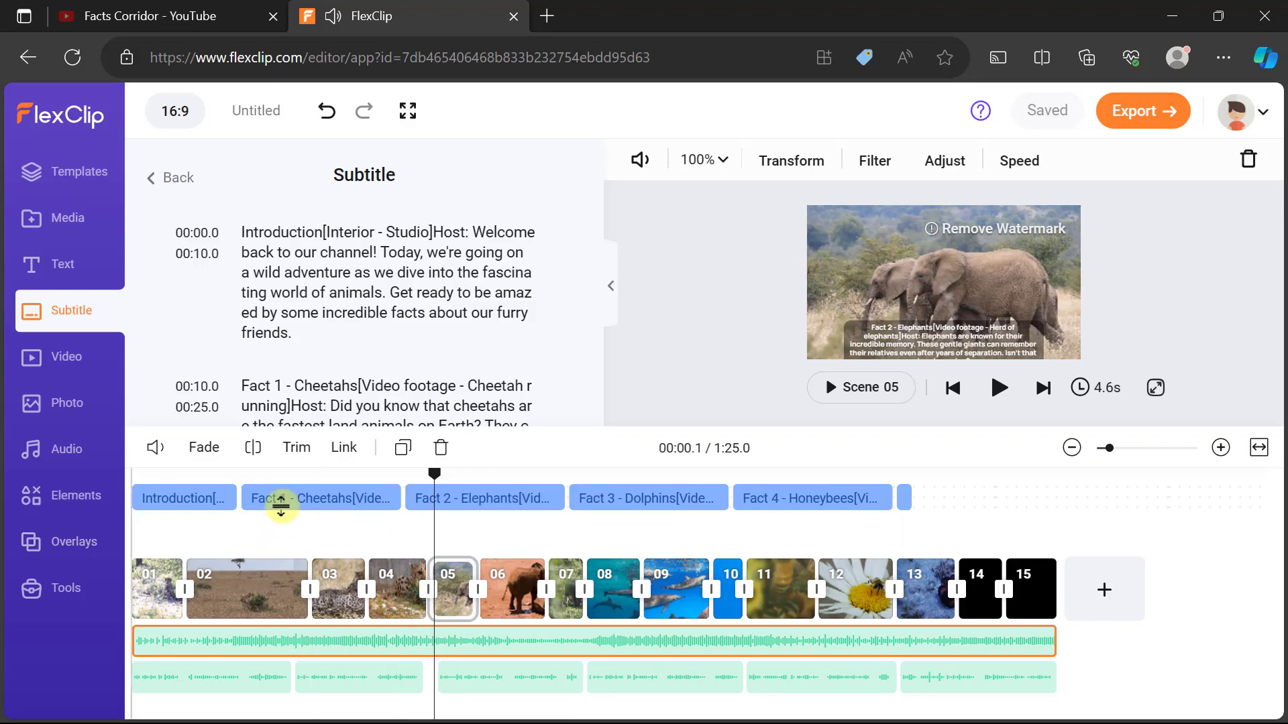
Delete all existing subtitles from the video
{"action": "scroll", "coordinate": [363, 230], "scroll_direction": "up", "scroll_amount": 1}
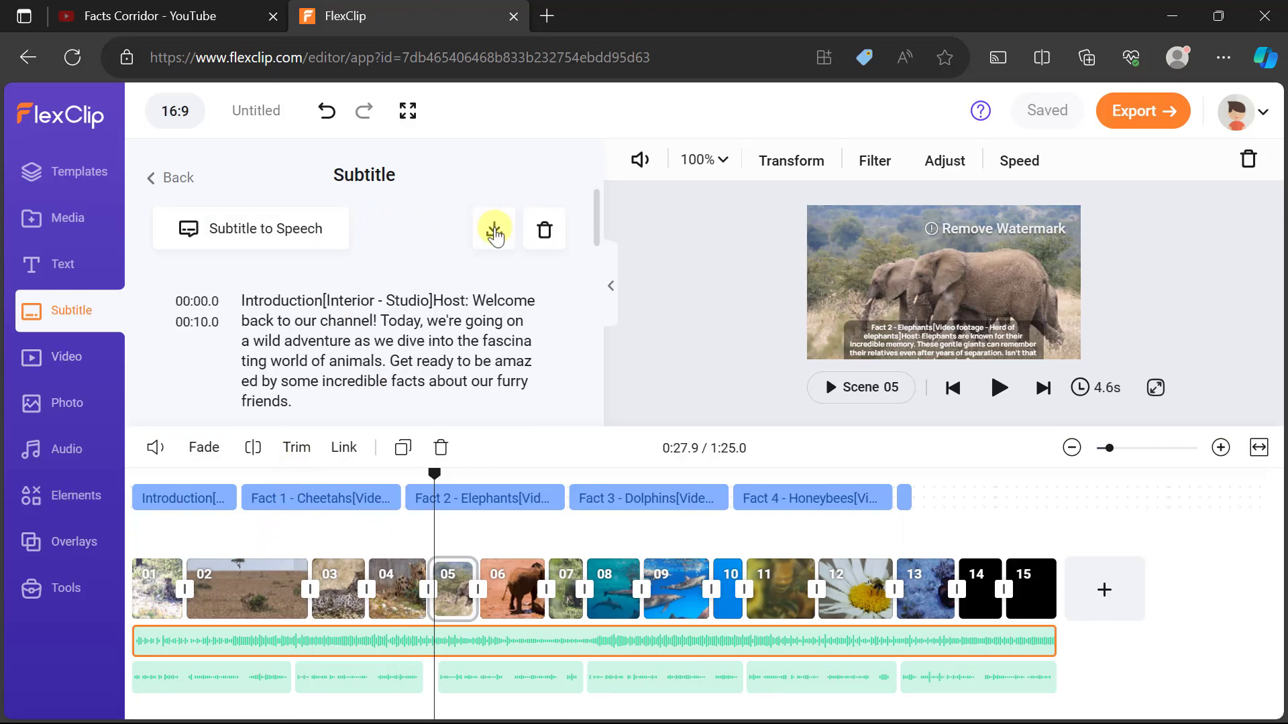
{"action": "left_click", "coordinate": [542, 230]}
{"action": "left_click", "coordinate": [846, 462]}
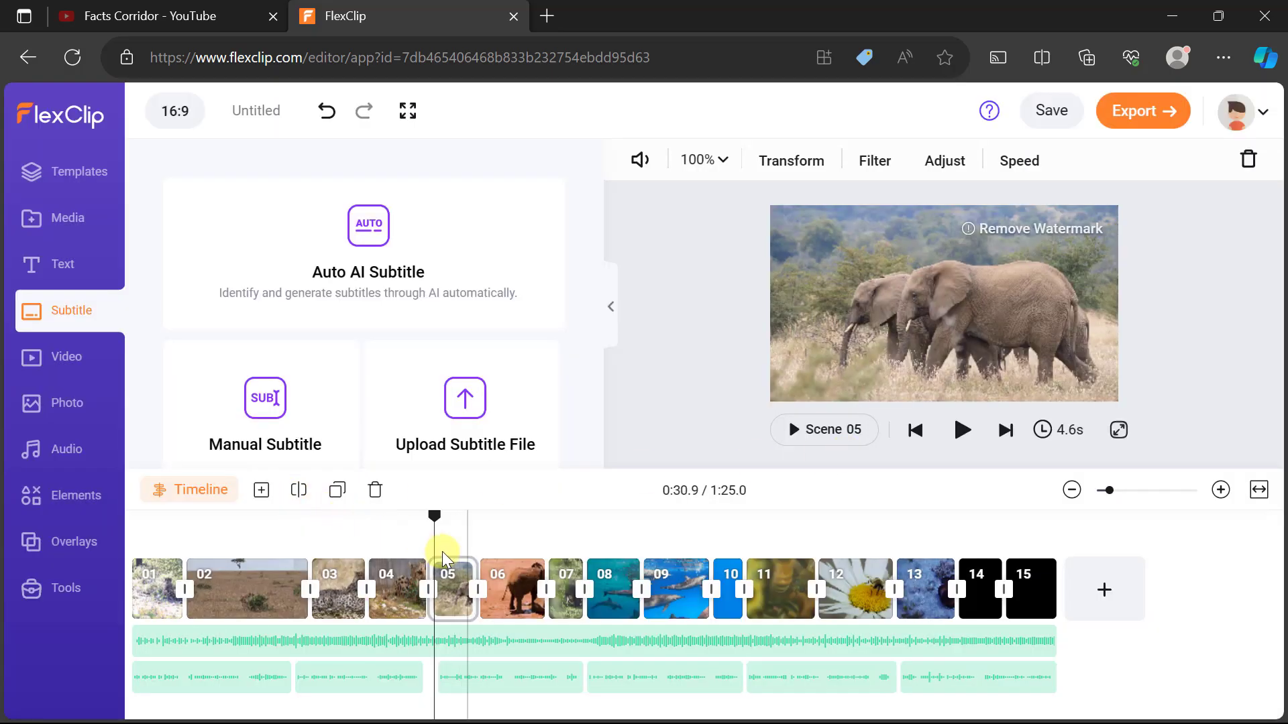
Generate single-line Auto AI subtitles in English (United States) from all scenes and audio, keeping the first subtitle style
{"action": "left_click", "coordinate": [365, 222]}
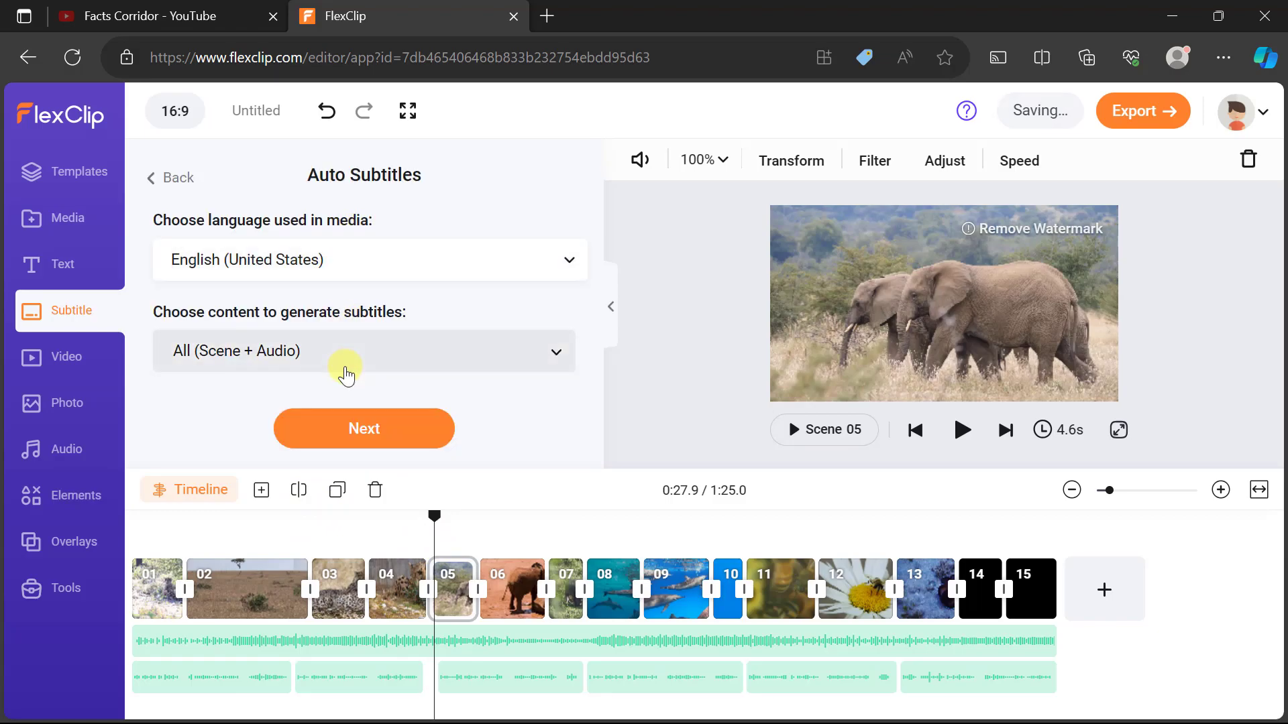
{"action": "left_click", "coordinate": [368, 430]}
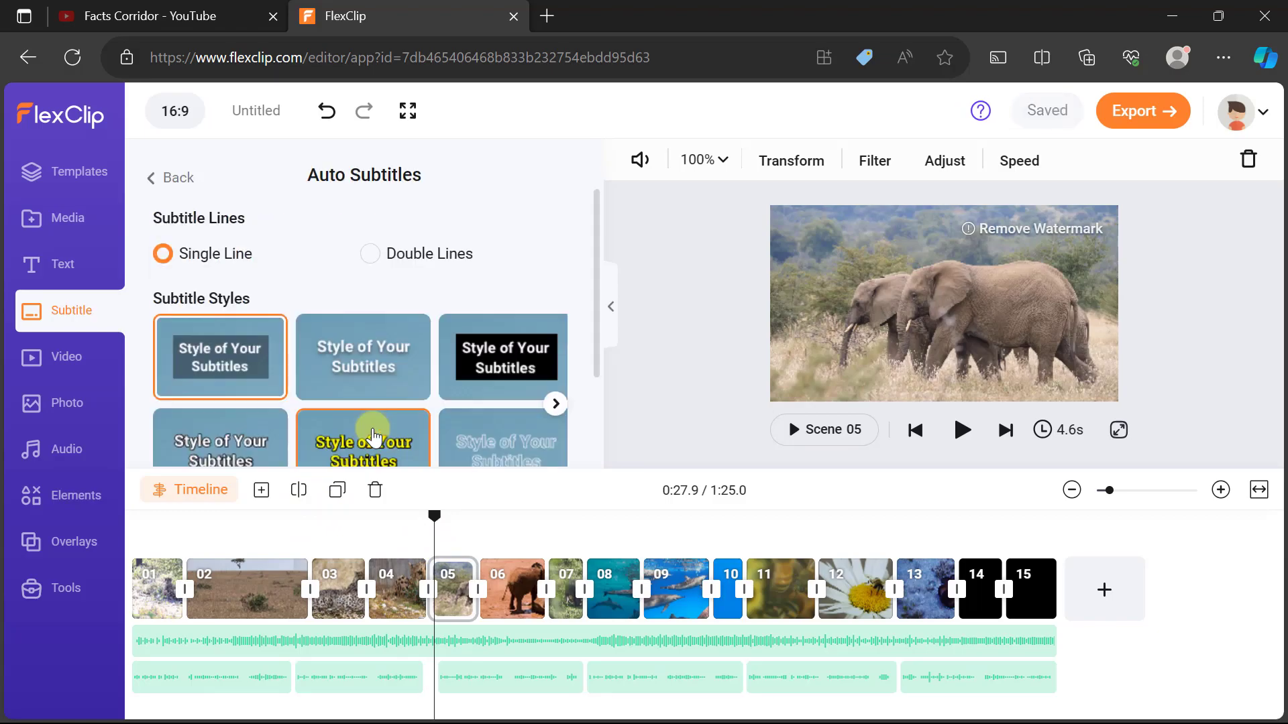
{"action": "scroll", "coordinate": [252, 376], "scroll_direction": "down", "scroll_amount": 2}
{"action": "left_click", "coordinate": [369, 420]}
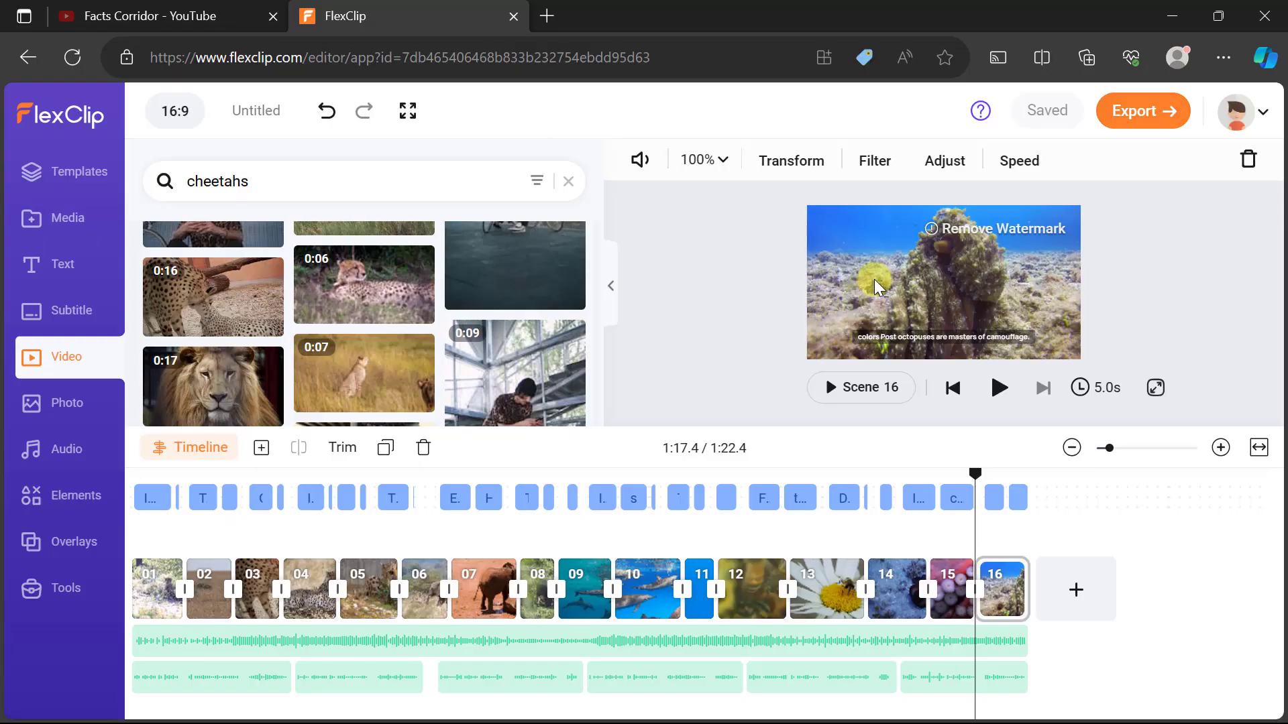
Export the finished animal facts video in 1080p high quality
{"action": "left_click", "coordinate": [261, 477]}
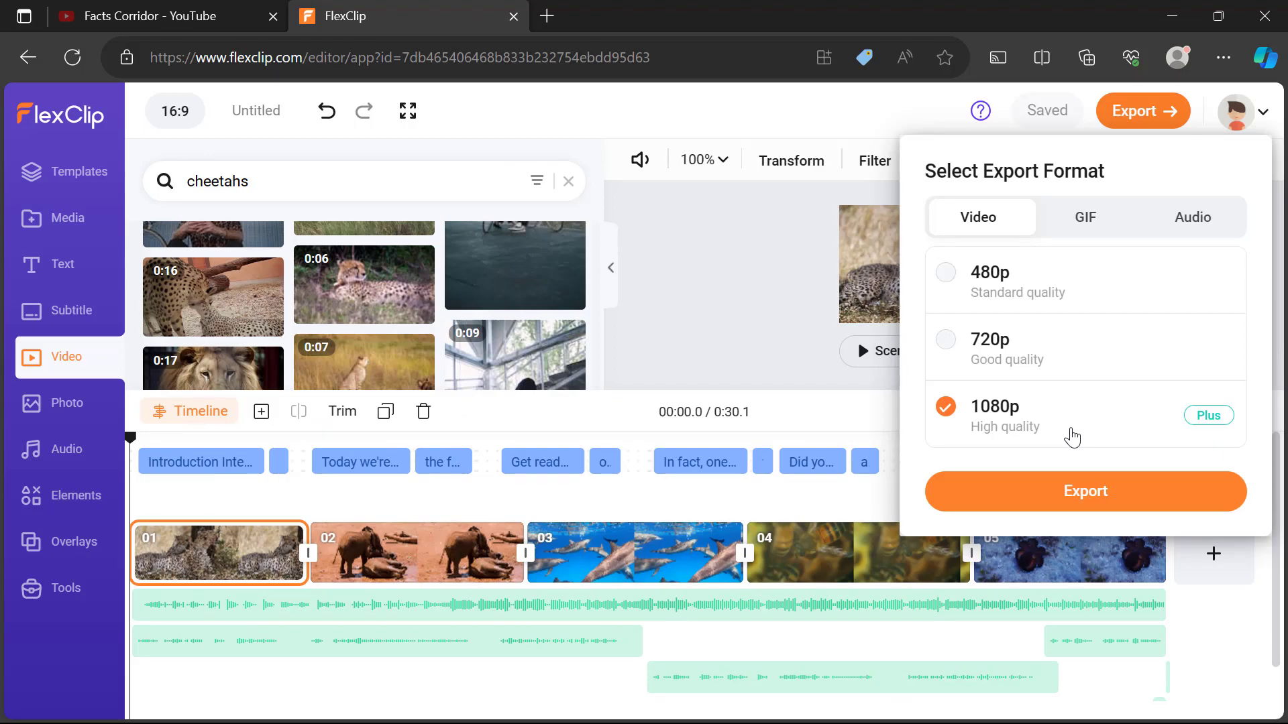
{"action": "left_click", "coordinate": [1065, 493]}
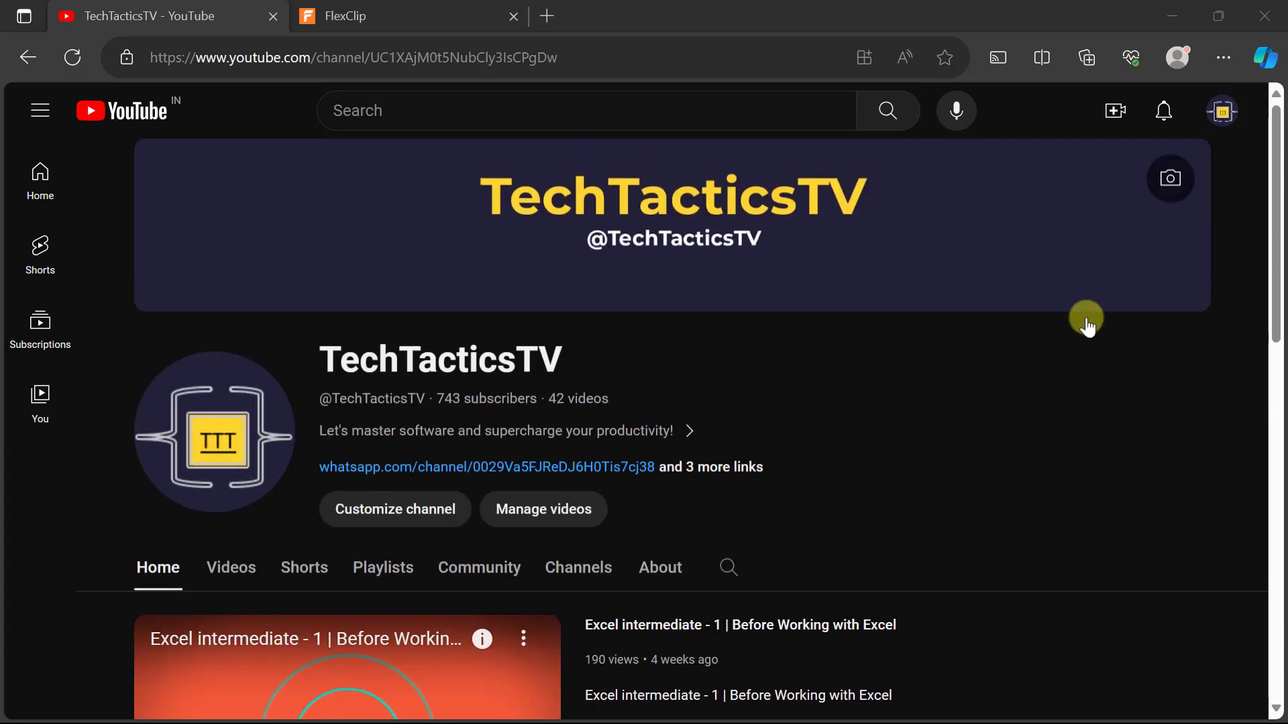
Upload the video file "5 facts about animals" to the YouTube channel and proceed past its details and video elements
{"action": "left_click", "coordinate": [1112, 112]}
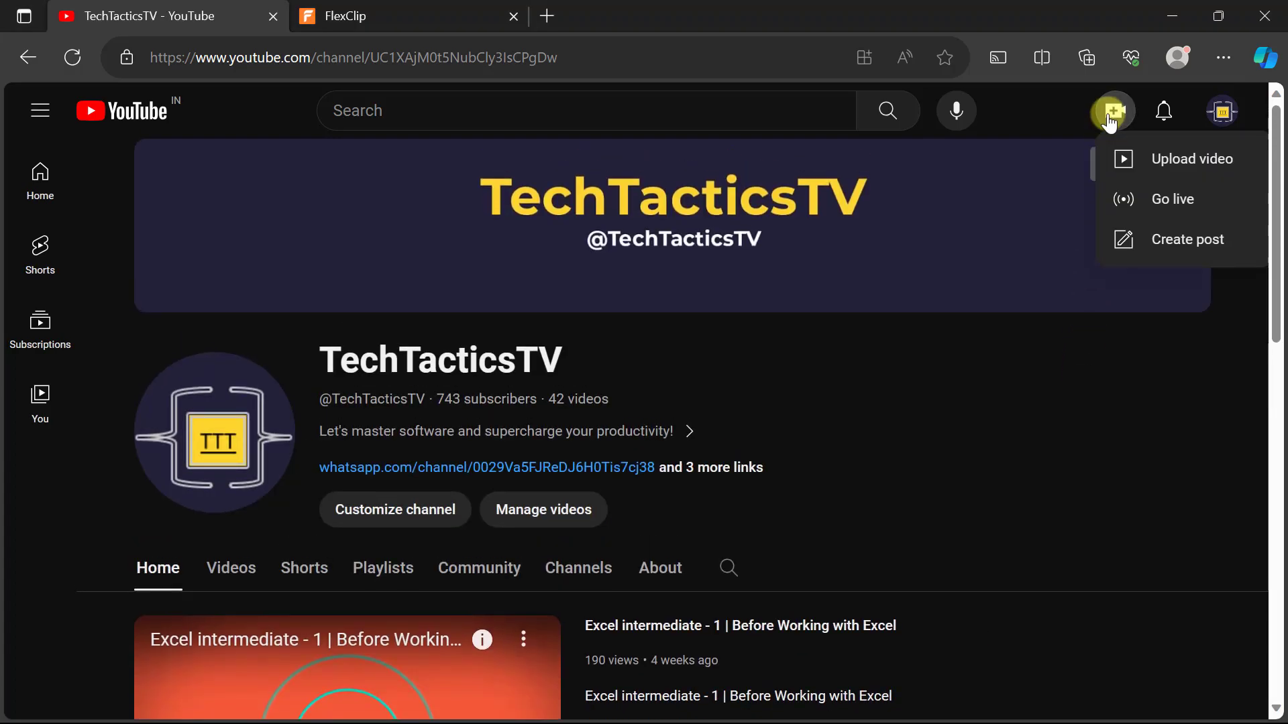
{"action": "left_click", "coordinate": [1148, 161]}
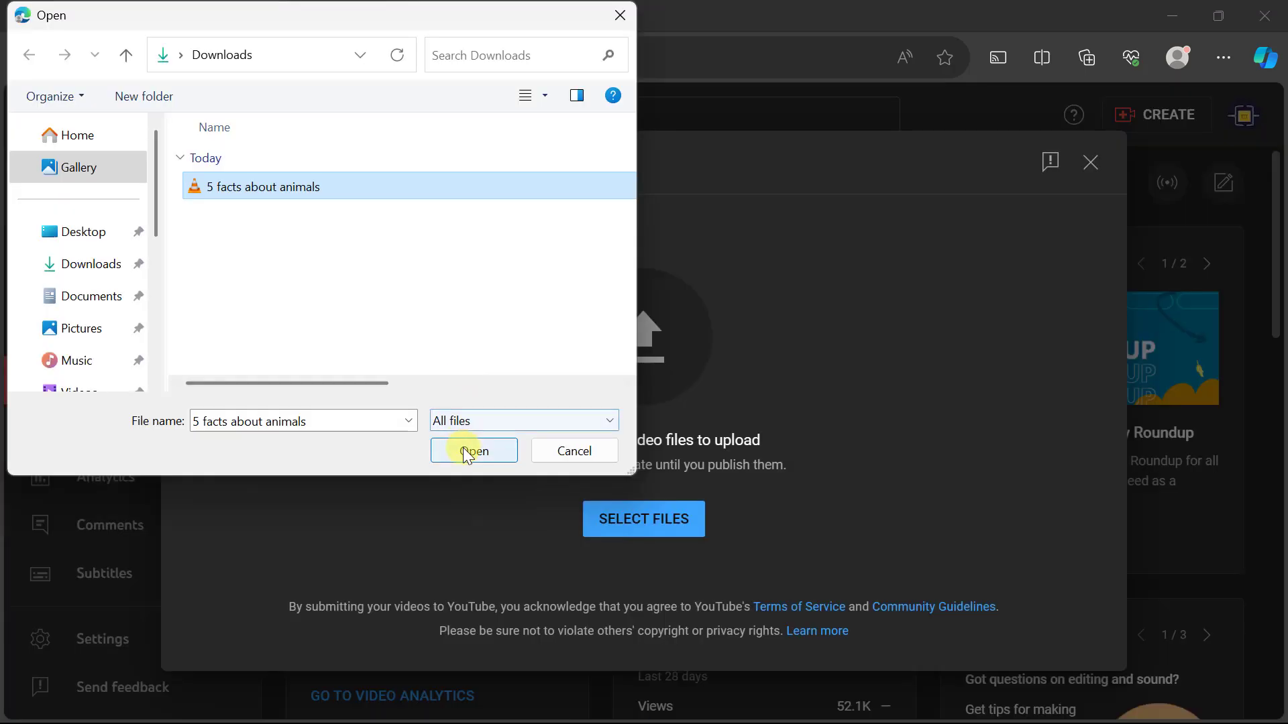
{"action": "left_click", "coordinate": [465, 450]}
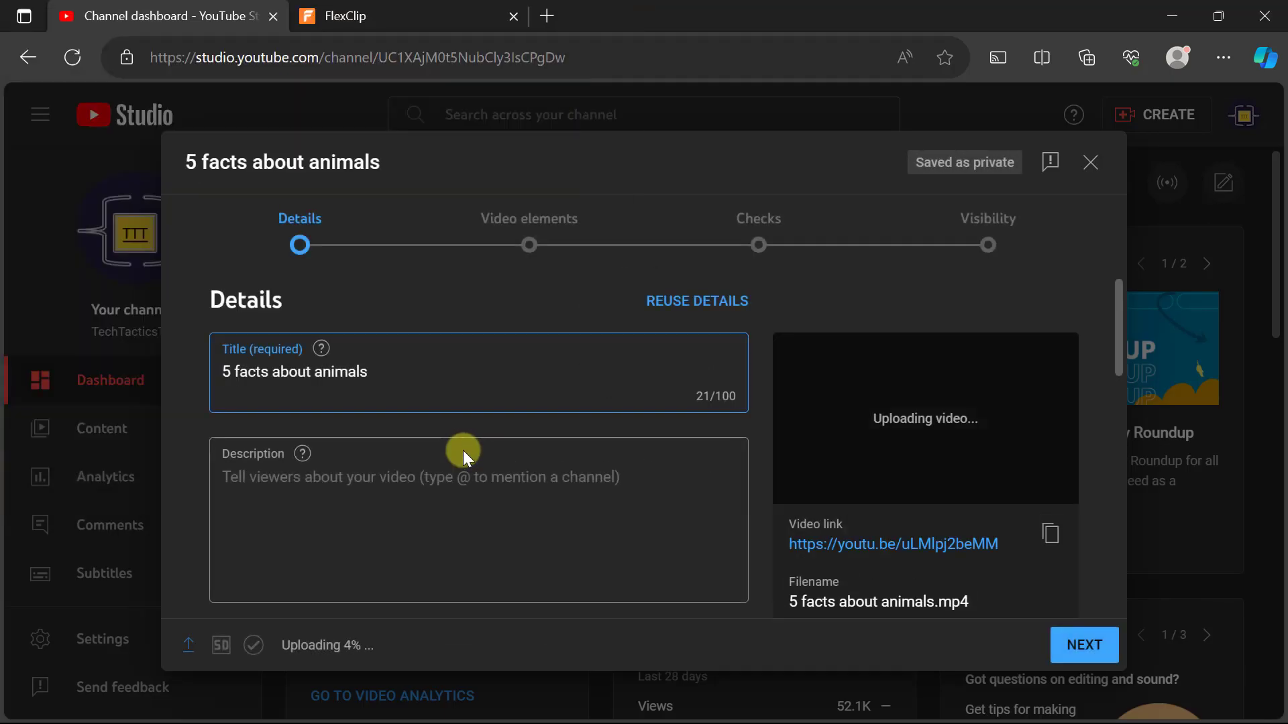
{"action": "left_click", "coordinate": [1085, 645]}
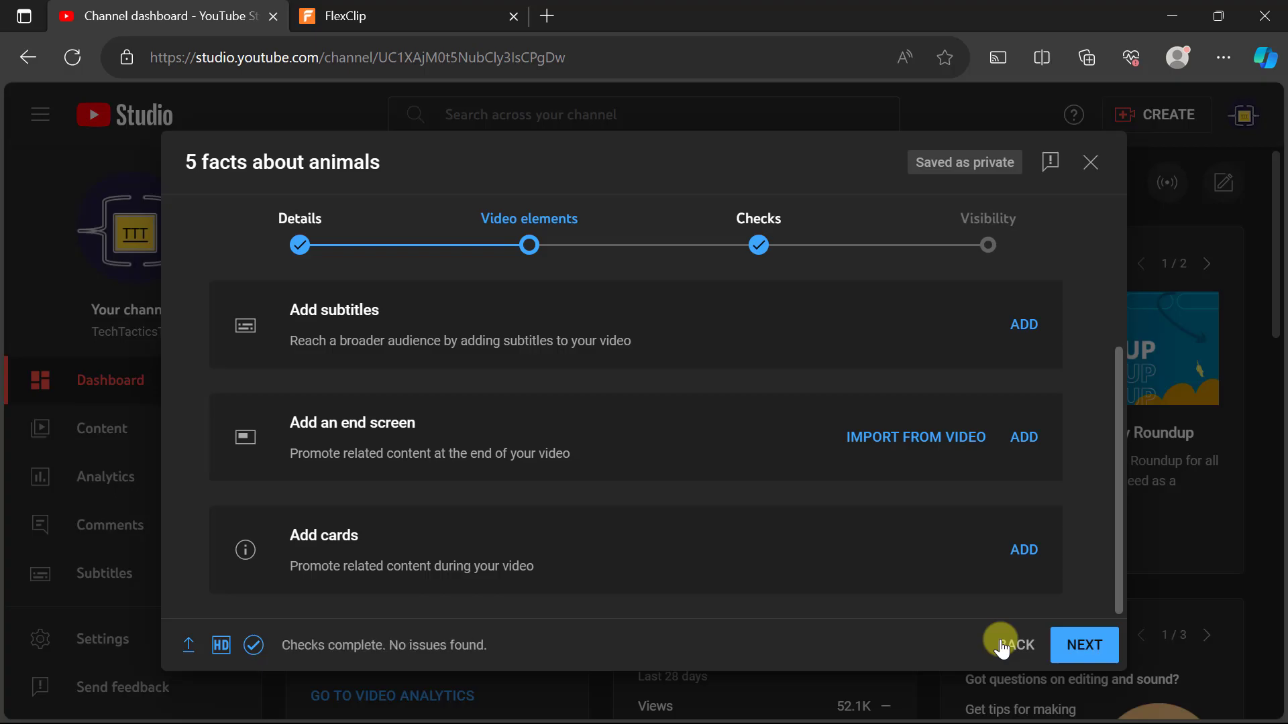
{"action": "left_click", "coordinate": [1083, 646]}
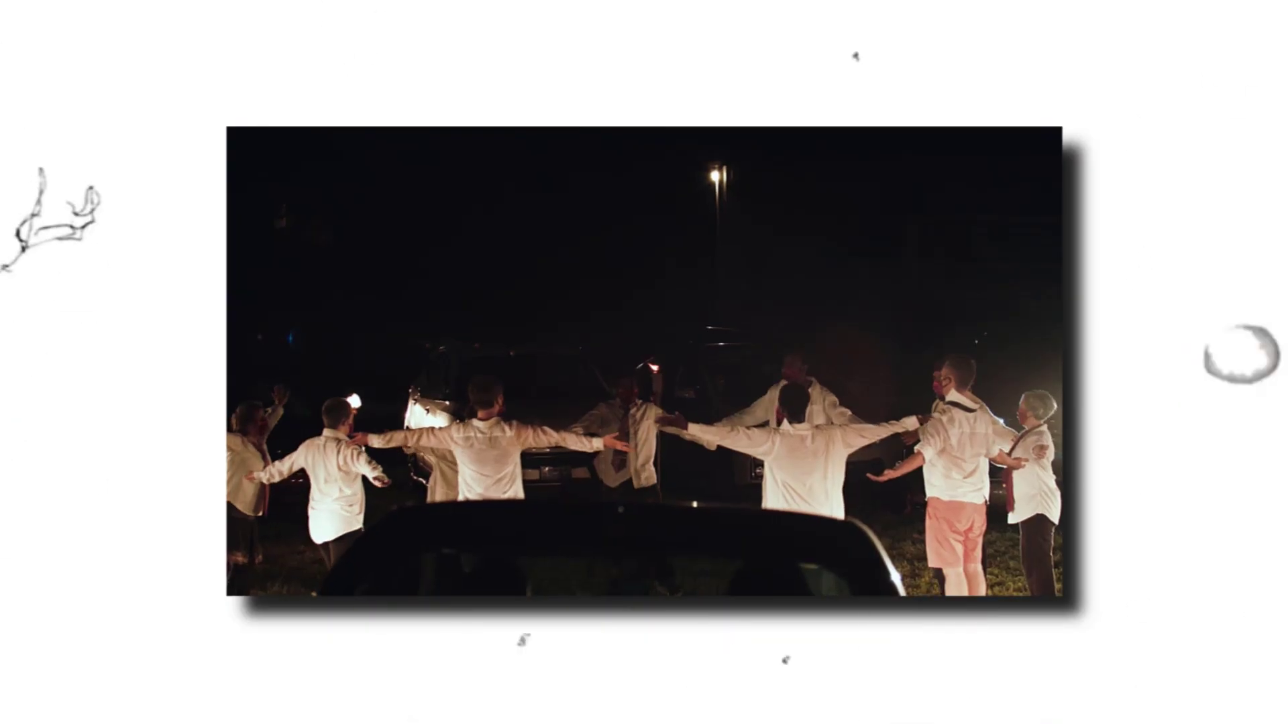